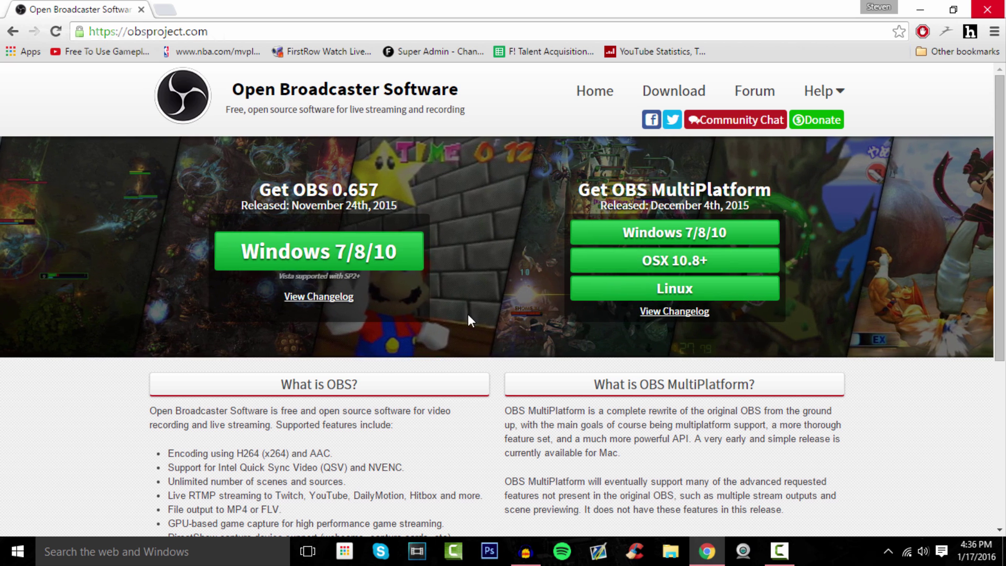
- Download the OBS 0.657b Windows installer in Chrome and let it launch the setup wizard
left_click(407, 253)
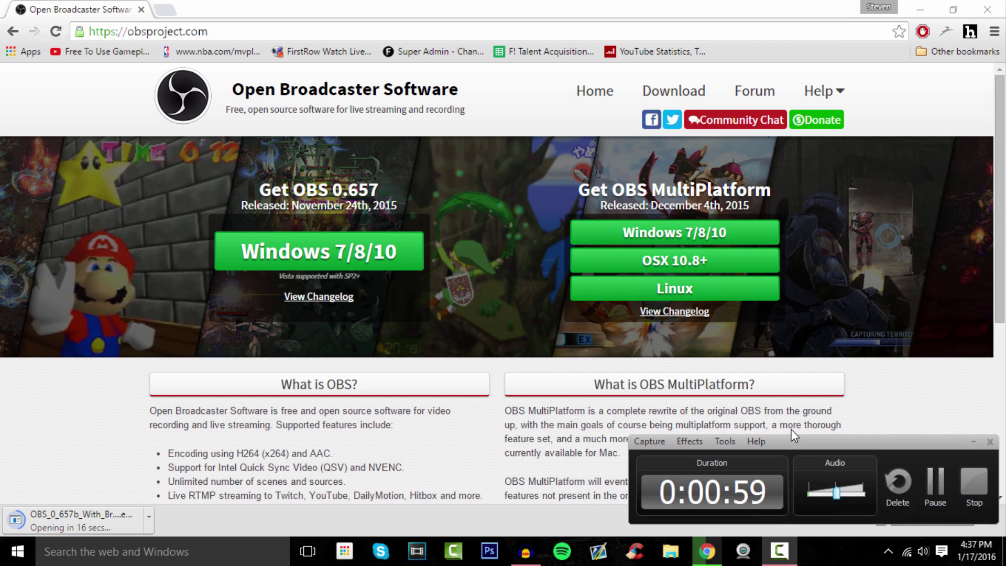
left_click_drag(799, 438, 727, 380)
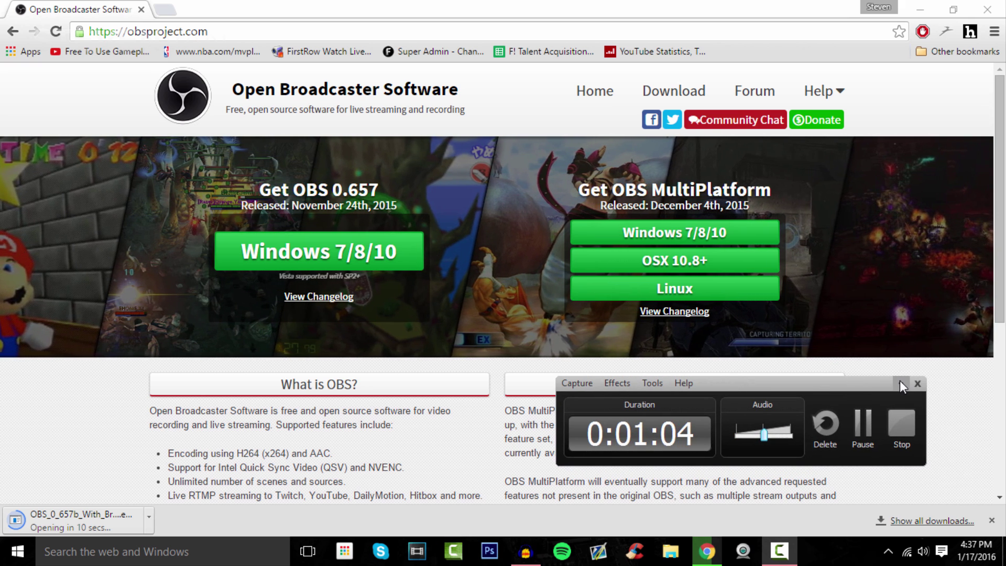
left_click(900, 381)
scroll(881, 304, "down", 6)
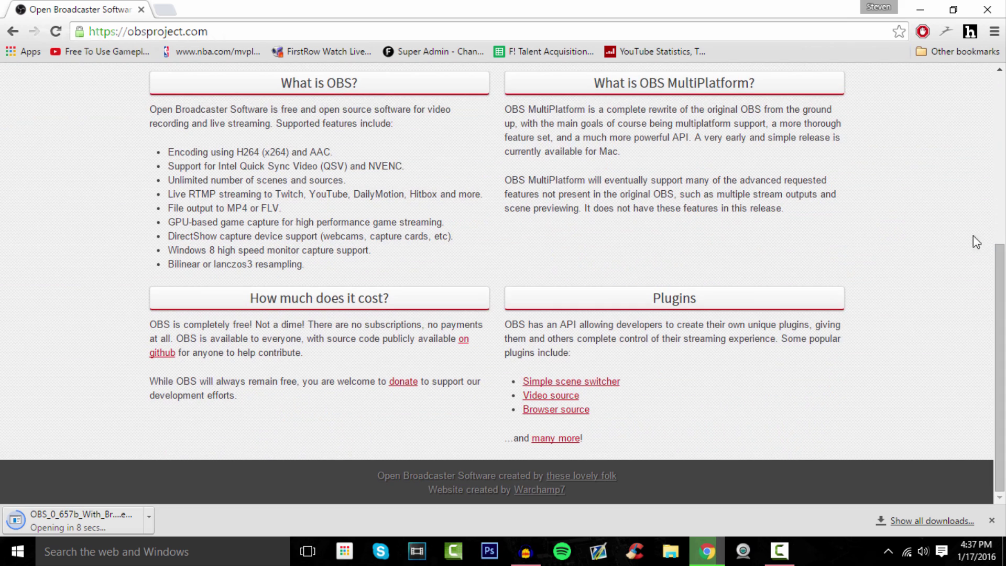
scroll(973, 235, "up", 6)
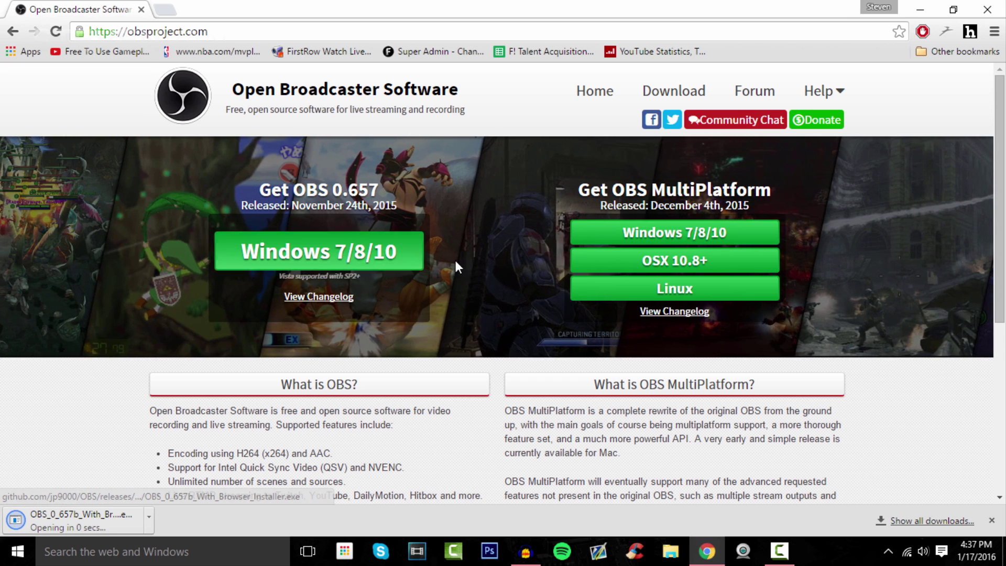
scroll(523, 308, "down", 3)
- Install Open Broadcaster Software 0.657b with the licence accepted, and finish with the program launching
scroll(526, 325, "up", 3)
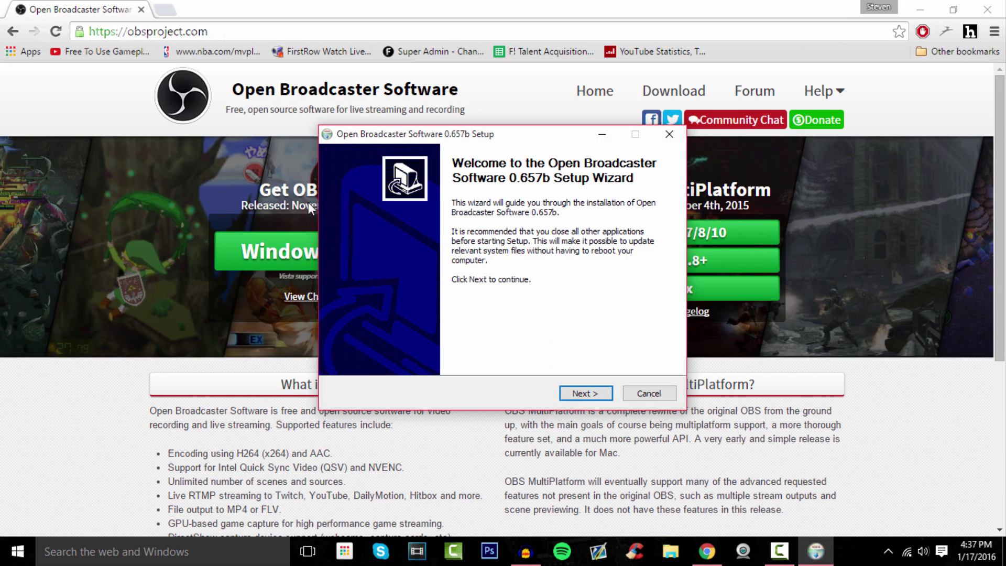
left_click(590, 392)
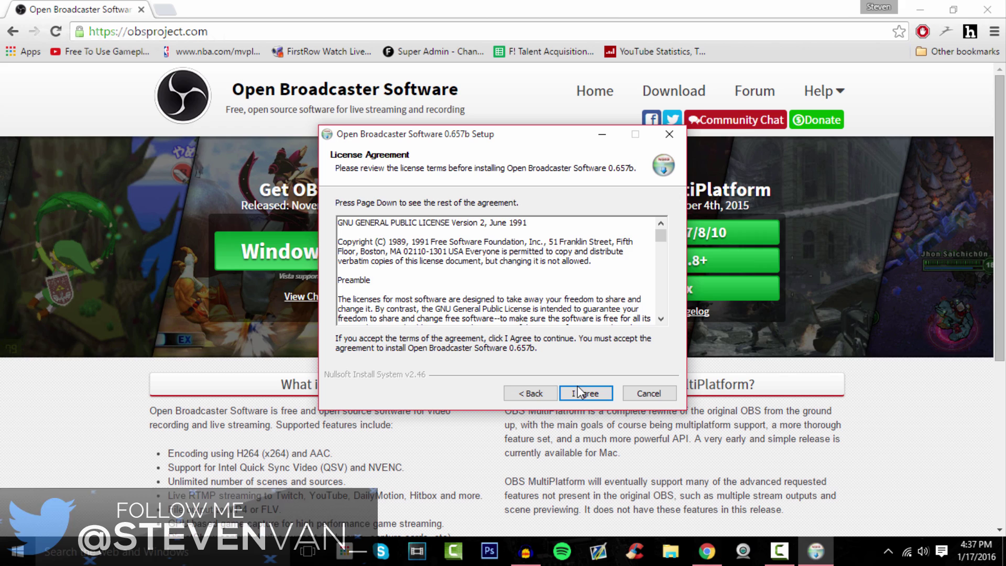
left_click(579, 392)
left_click_drag(398, 134, 477, 170)
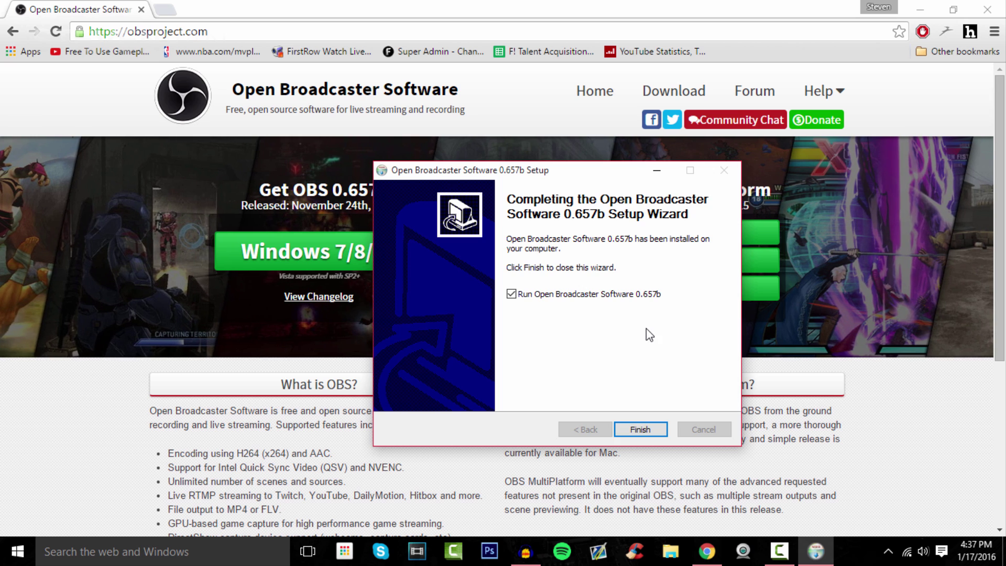
left_click(632, 427)
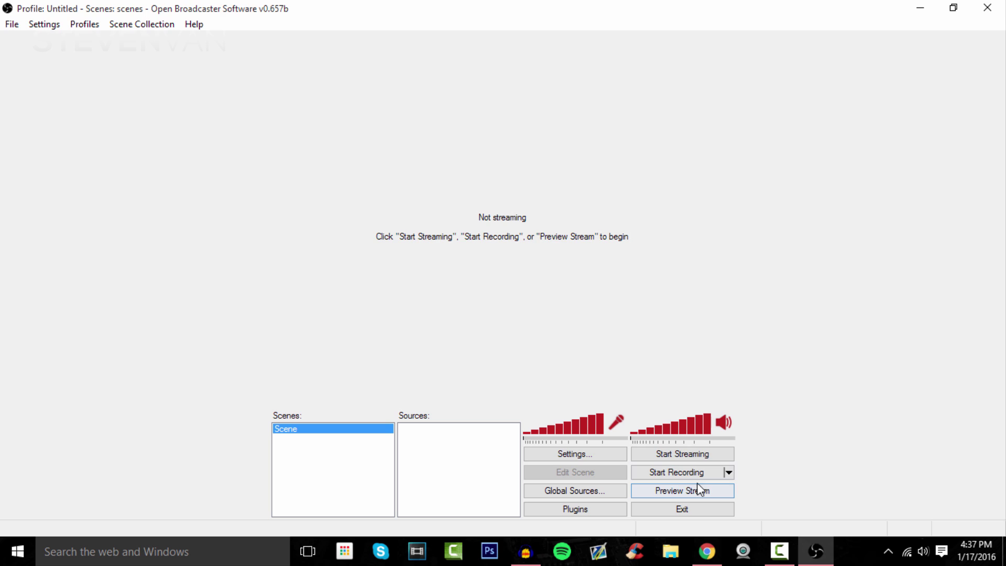
left_click(698, 484)
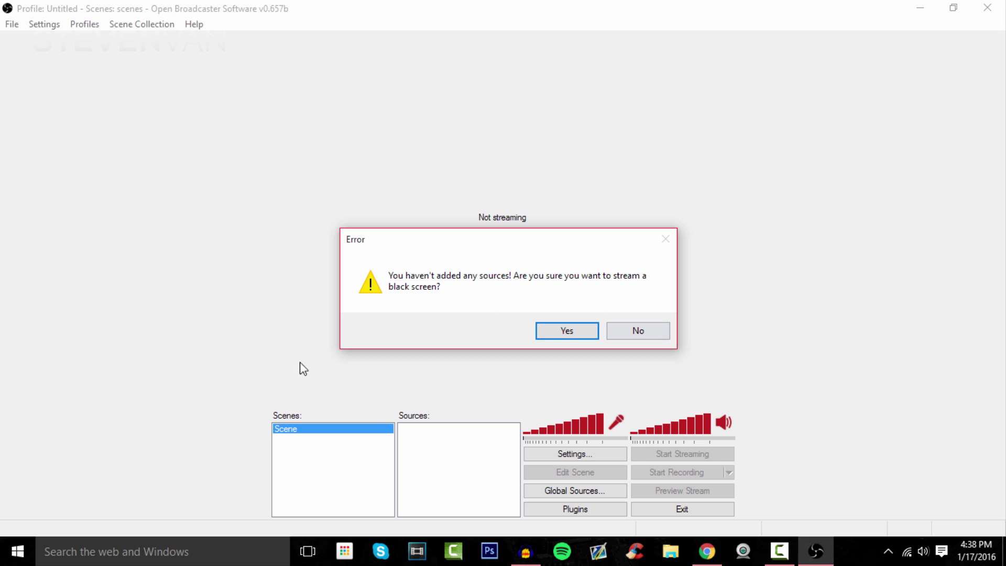
left_click(617, 328)
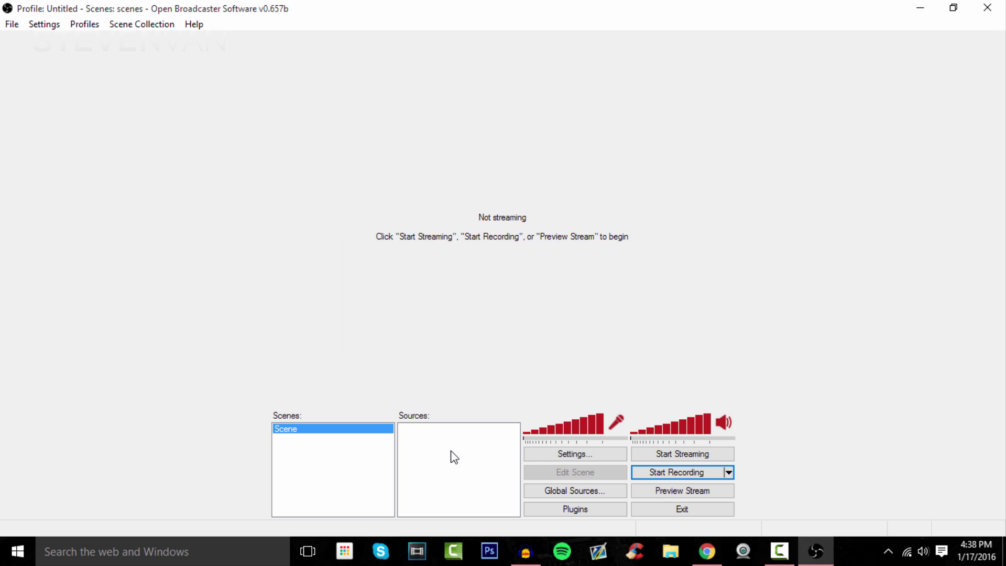
mouse_move(461, 456)
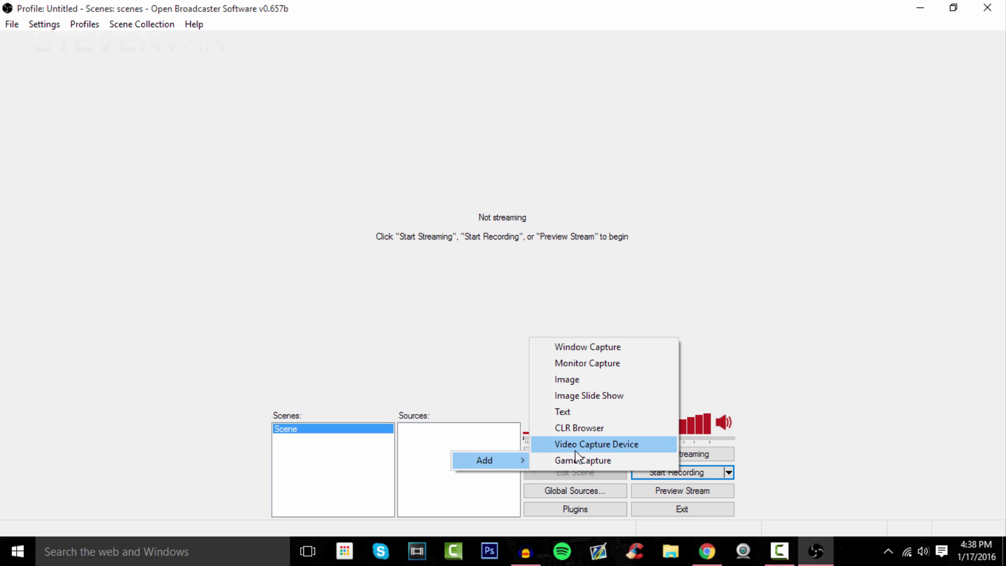
left_click(579, 347)
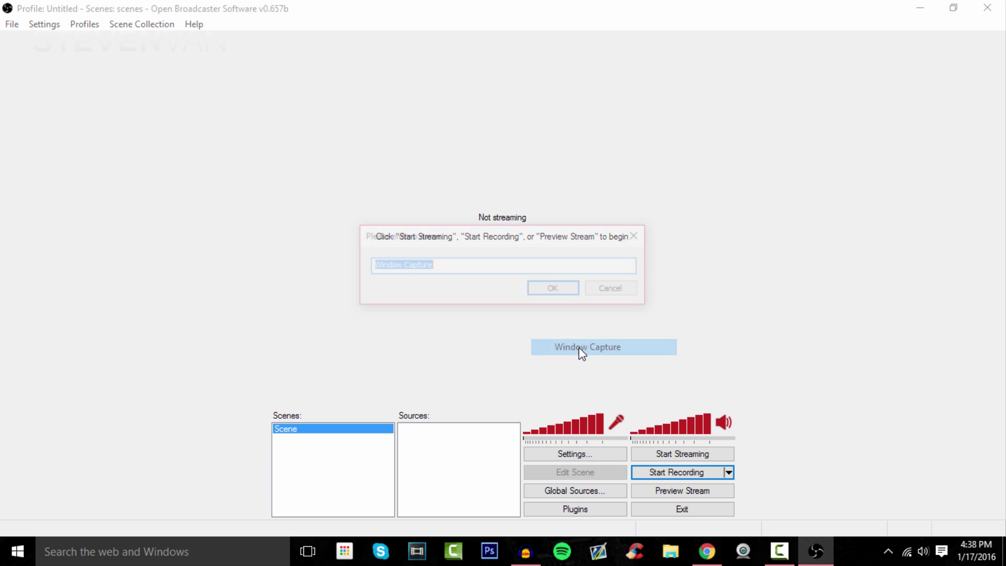
left_click(558, 288)
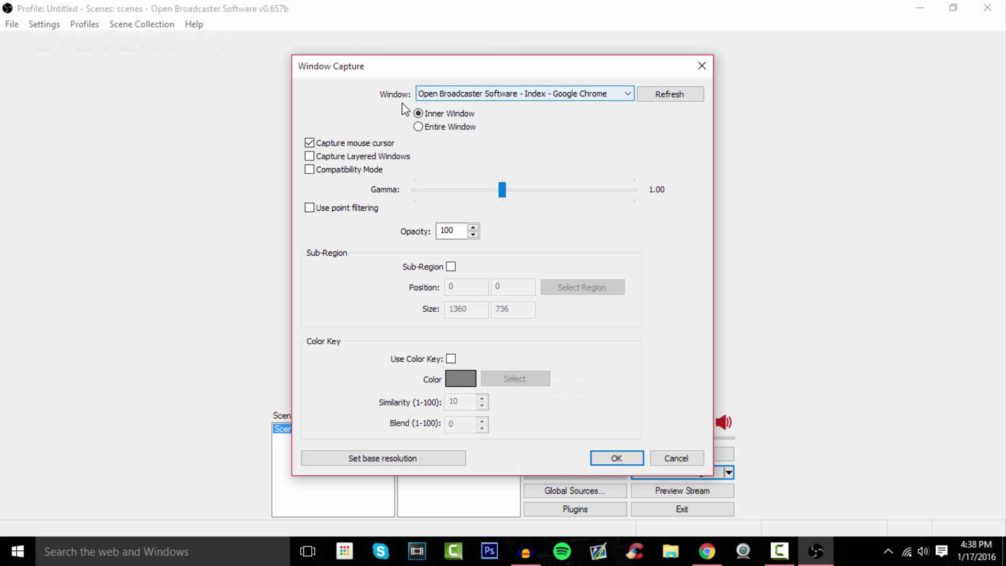
left_click(530, 96)
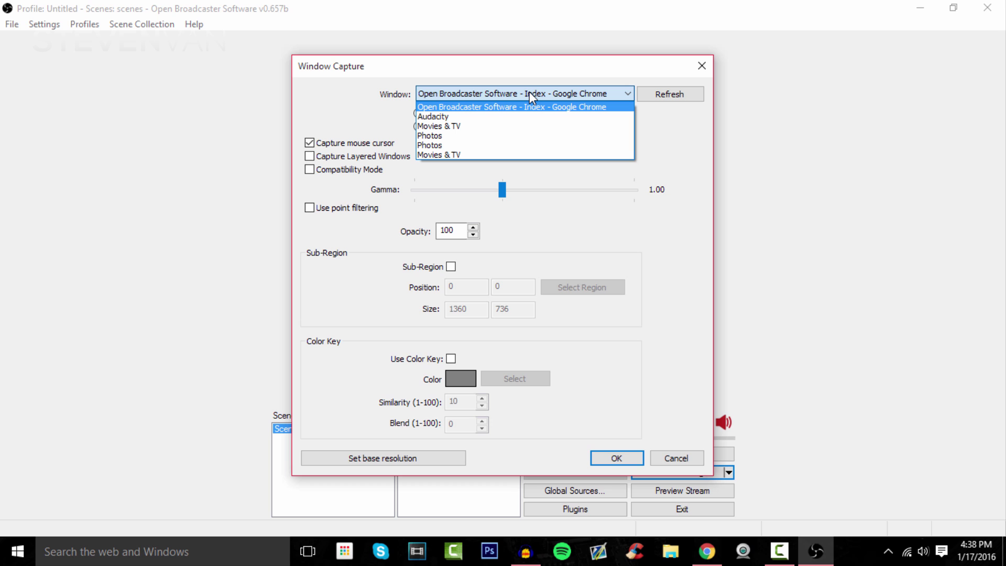
left_click(545, 108)
left_click(675, 463)
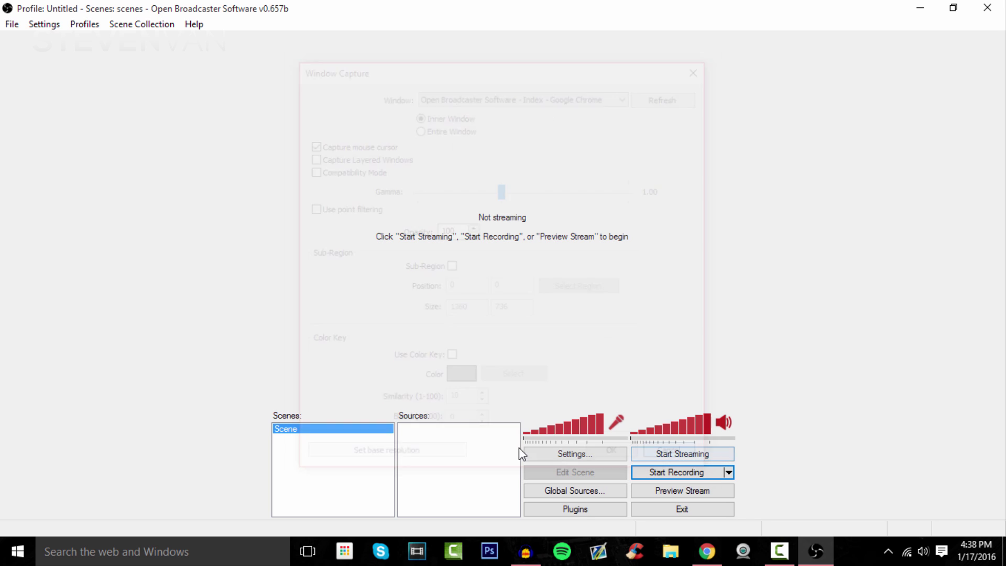
- Add a Monitor Capture source for monitor 1 with its default name
right_click(488, 434)
mouse_move(522, 443)
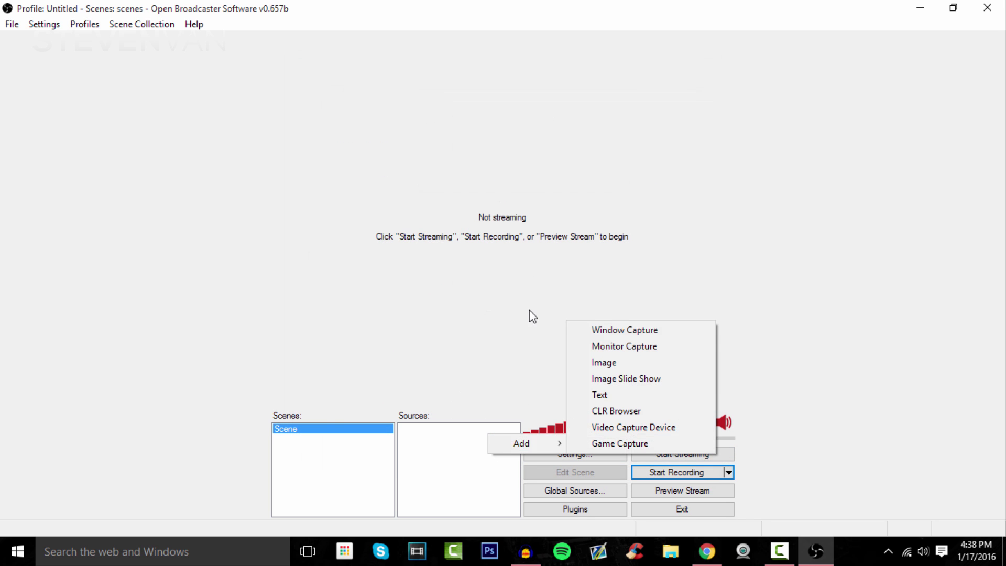
left_click(623, 347)
left_click(556, 289)
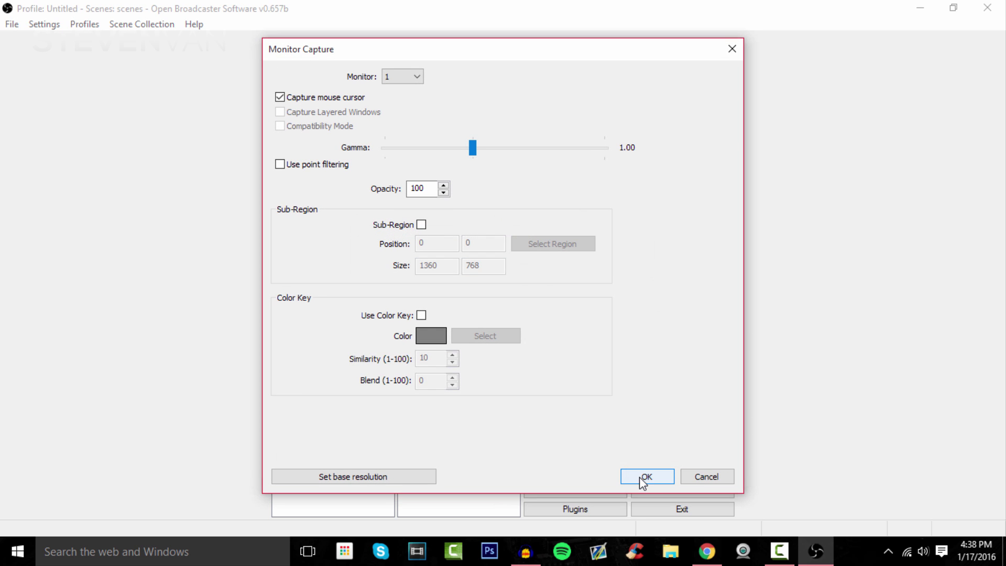
left_click(645, 478)
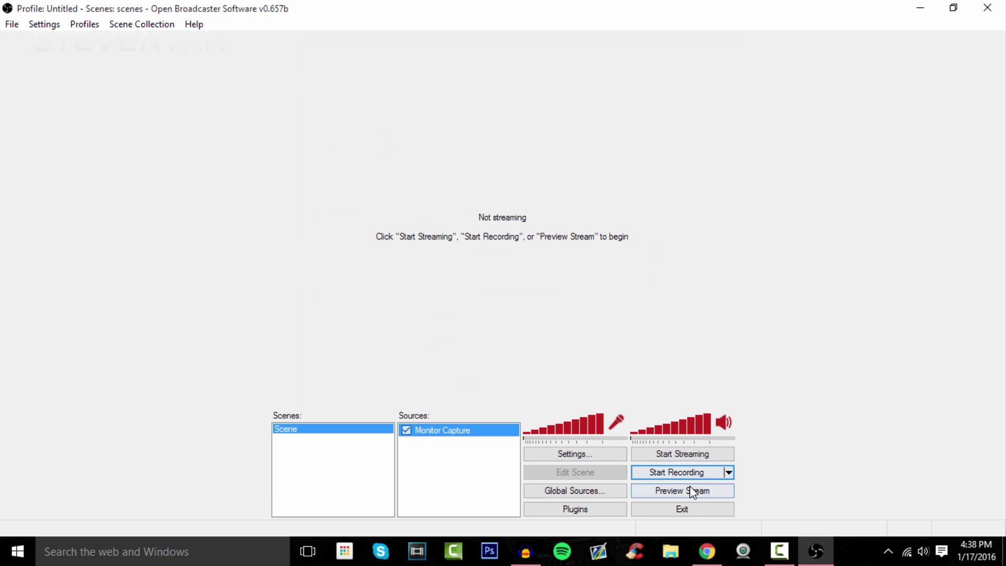
- Start the stream preview and compare it with the Chrome window
left_click(691, 491)
key("alt+Tab")
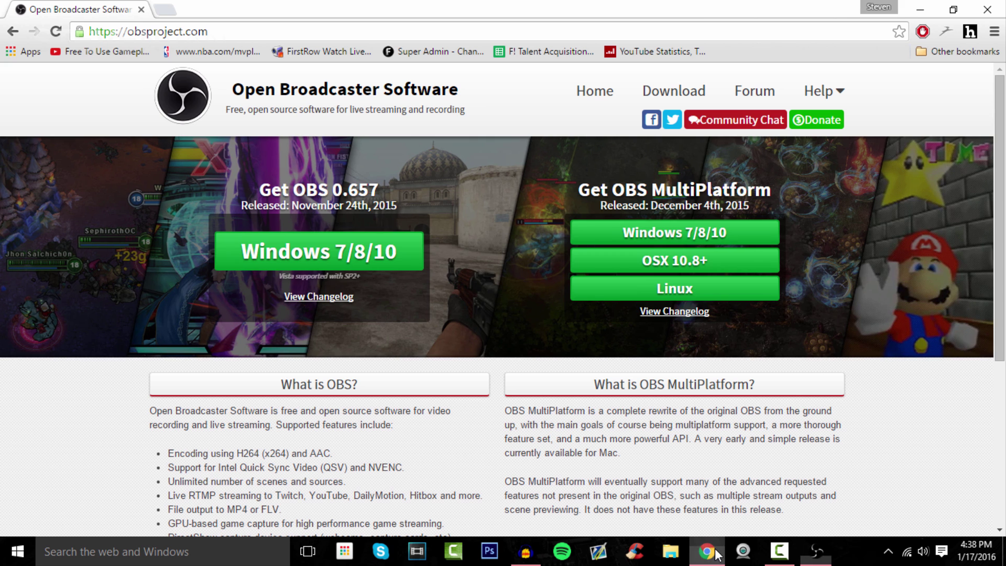
key("alt+Tab")
key("alt+Tab")
key("alt+Tab")
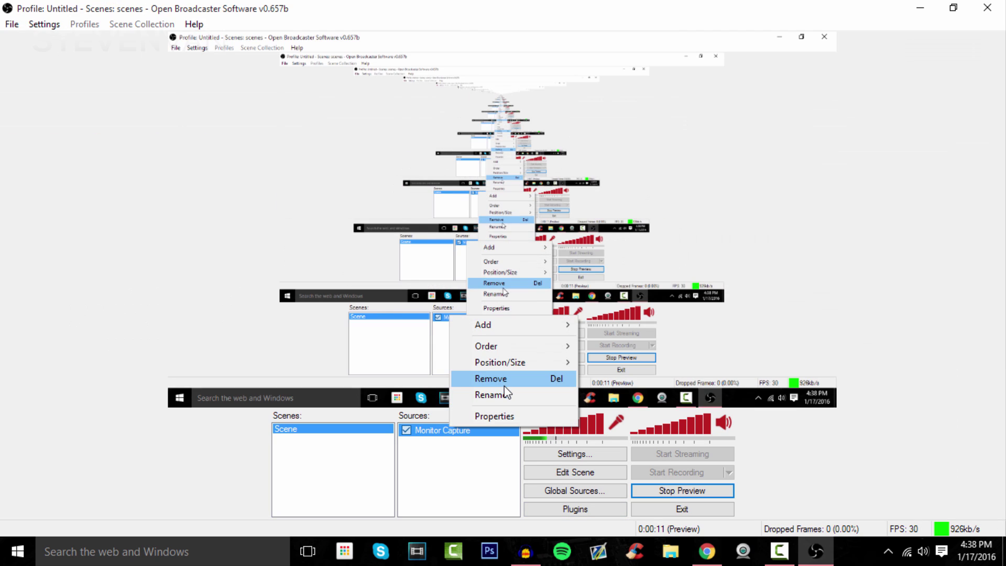
- Replace the Monitor Capture source with a Chrome Window Capture source, then stop the preview
left_click(498, 378)
left_click(524, 331)
mouse_move(529, 440)
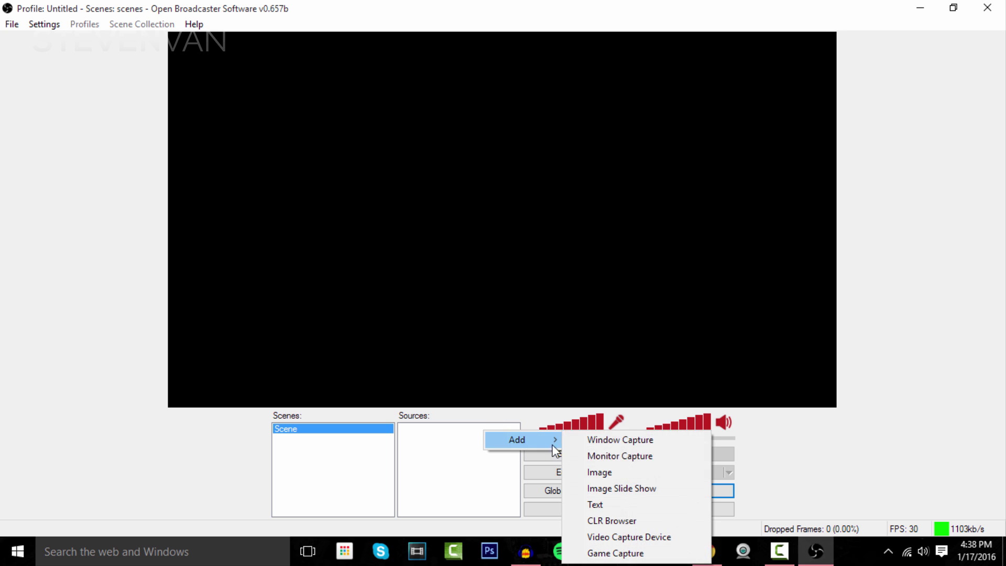
left_click(631, 440)
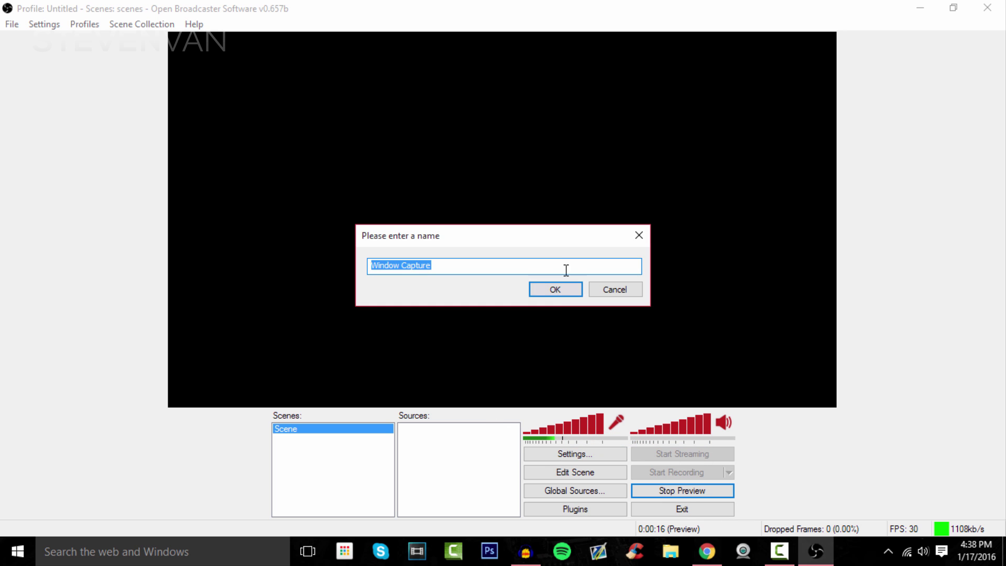
left_click(579, 290)
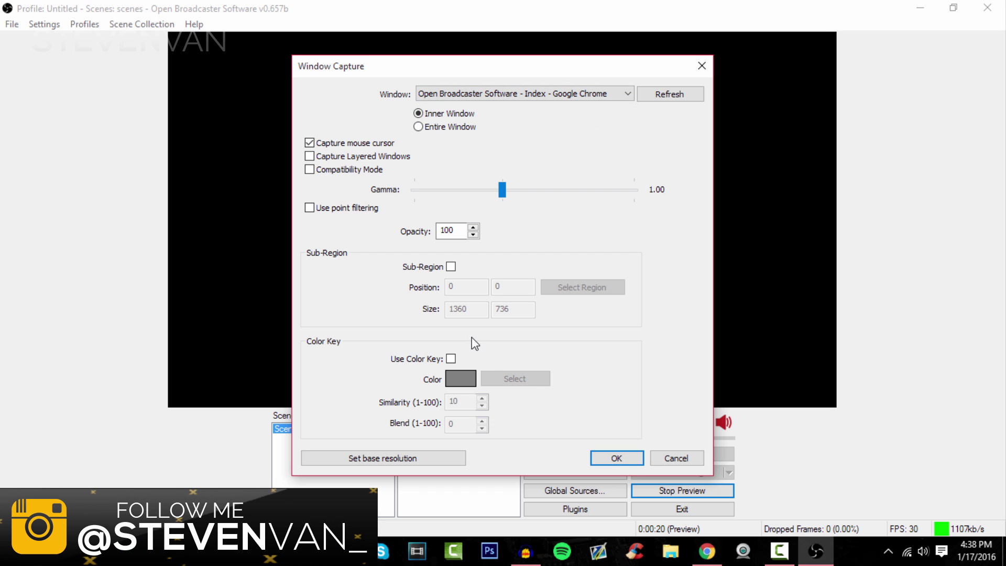
left_click(611, 455)
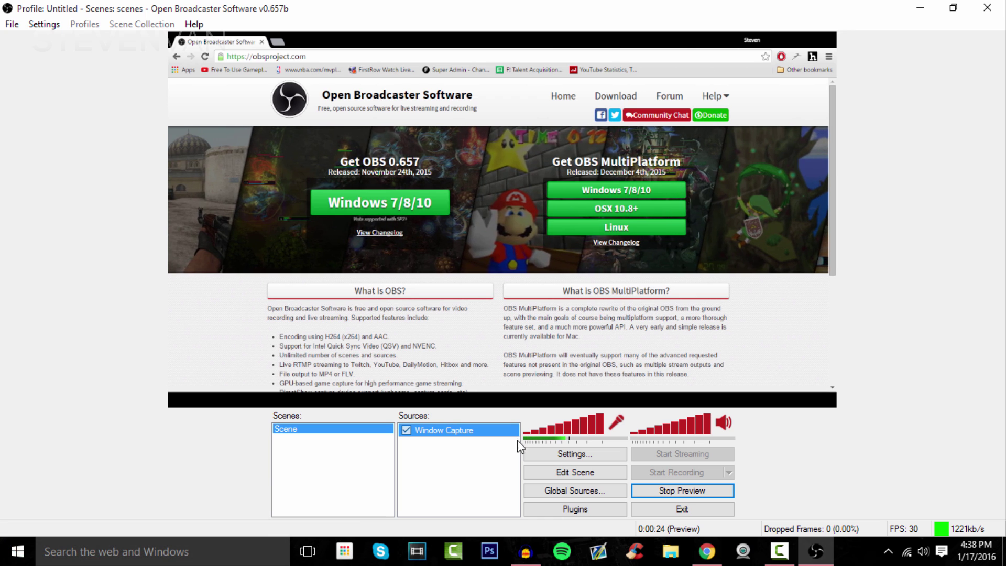
left_click(662, 491)
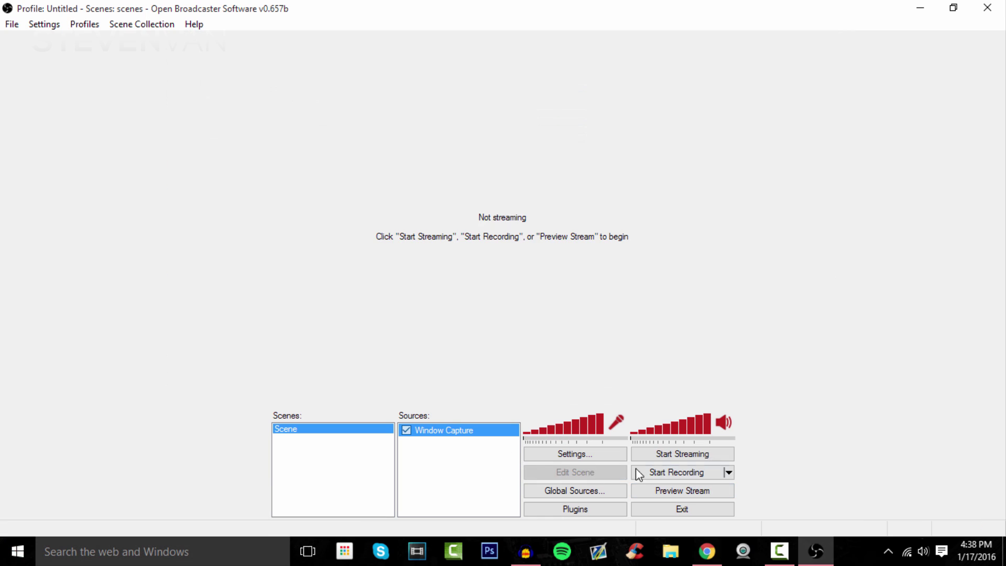
- Add the Logitech C920 webcam as a Video Capture Device source at 352x288 resolution
mouse_move(514, 474)
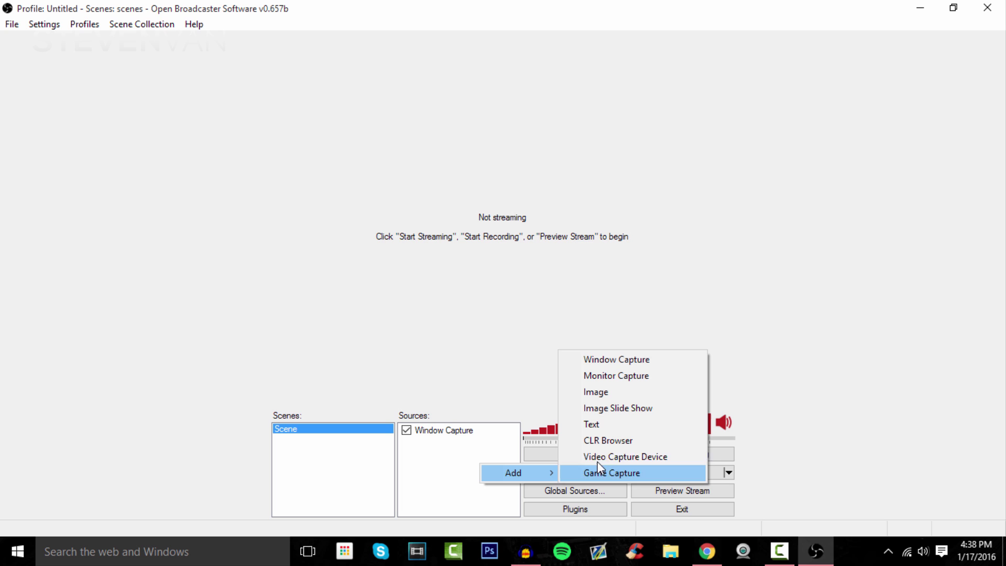
left_click(657, 457)
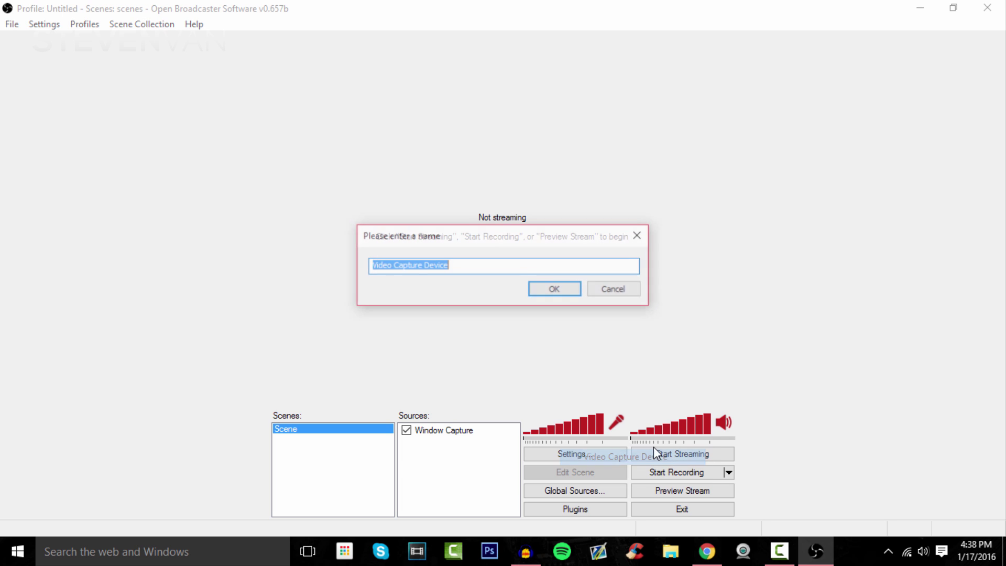
left_click(561, 290)
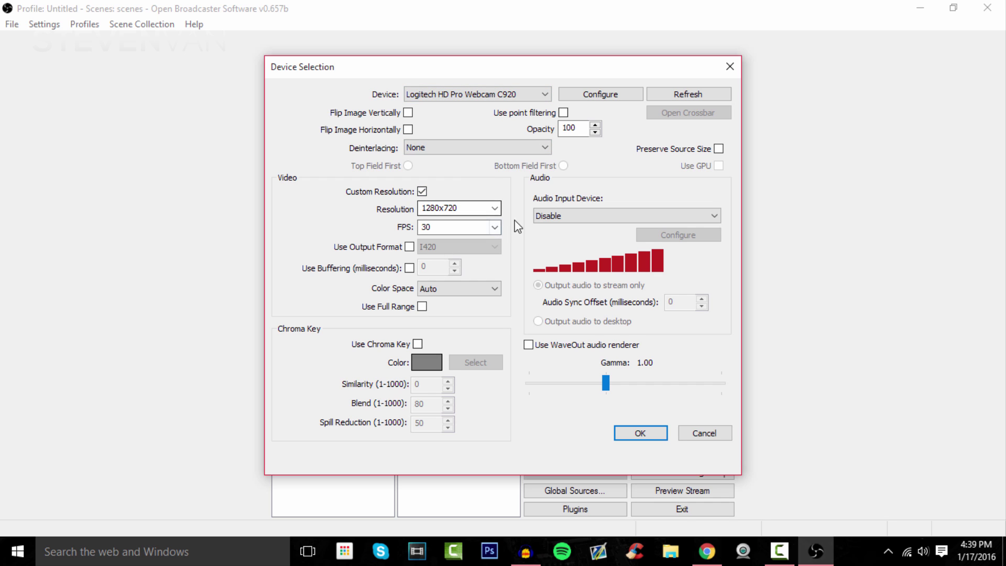
left_click(494, 209)
scroll(471, 262, "up", 3)
left_click(475, 277)
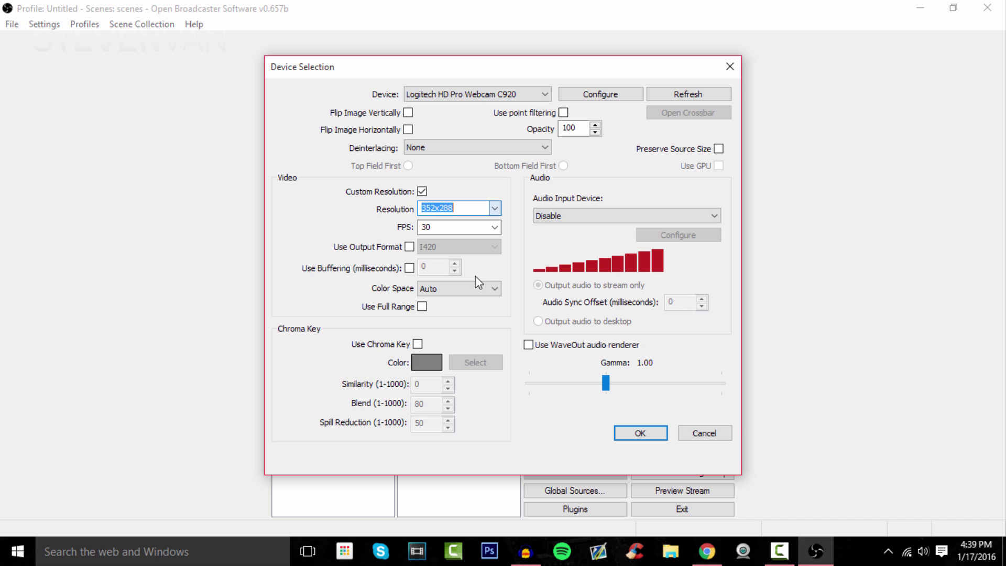
left_click(495, 210)
key("Escape")
left_click(556, 225)
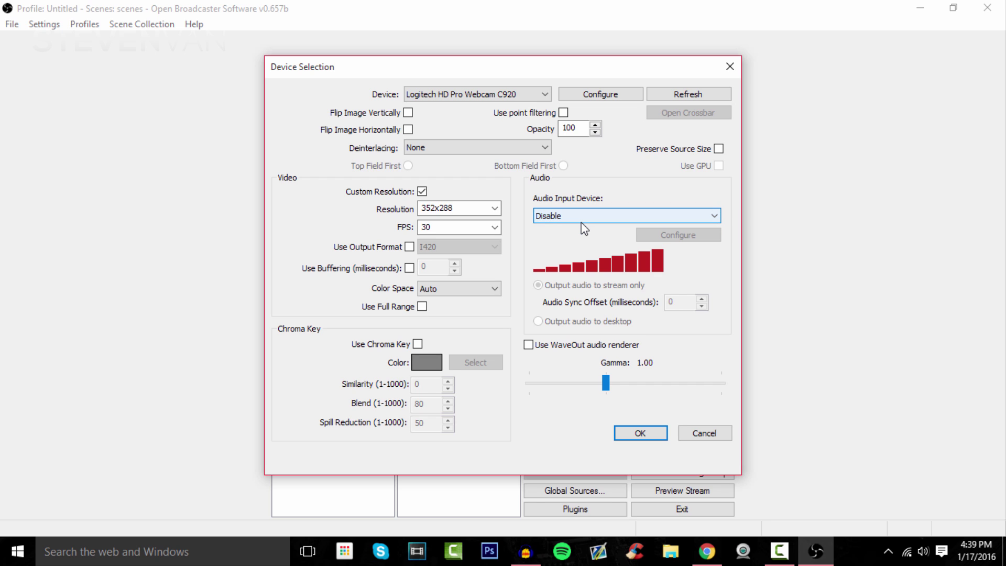
key("Return")
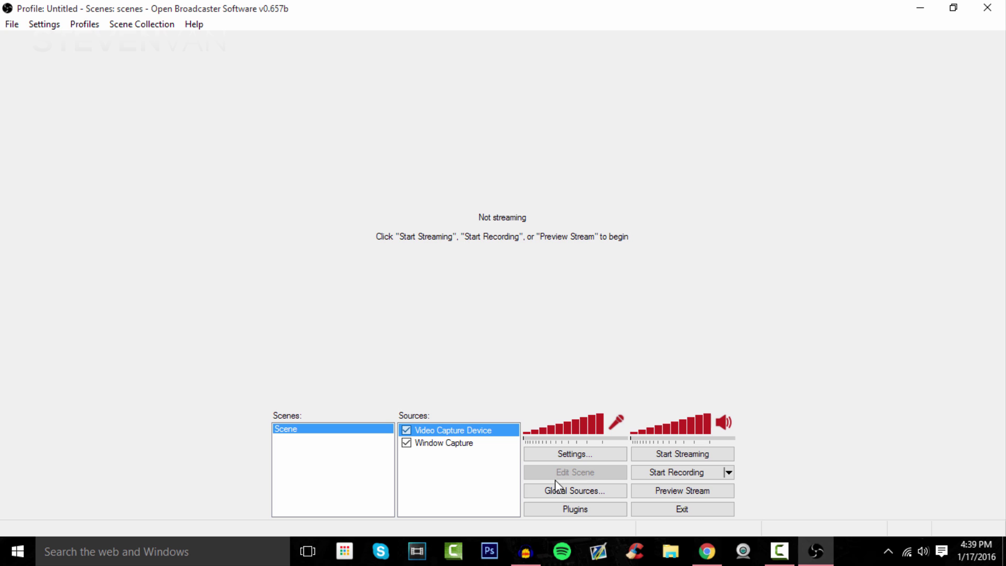
- Start the stream preview to check the webcam and browser capture
left_click(680, 492)
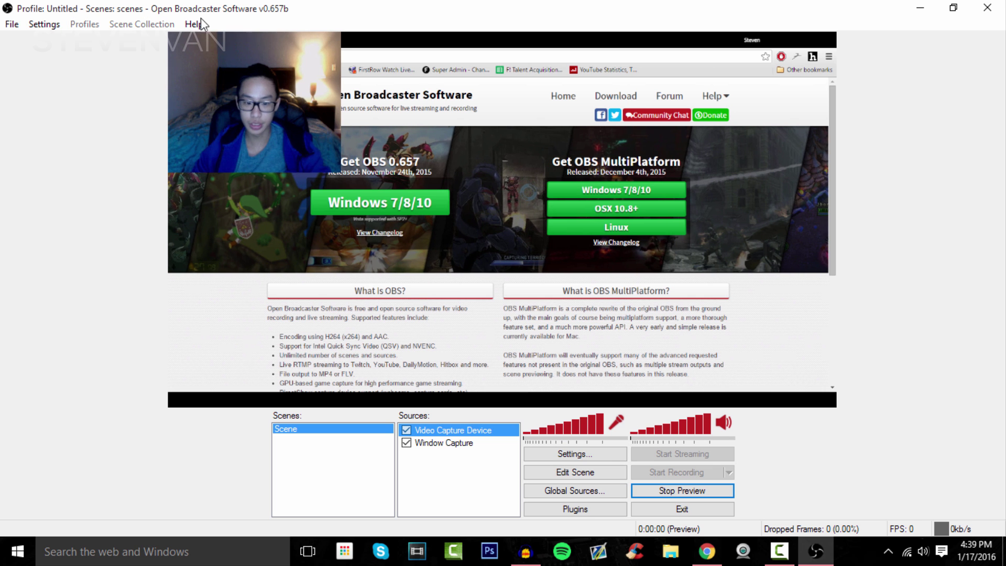
left_click(580, 457)
key("Escape")
- Change the webcam source's resolution to 432x240, then stop the preview
right_click(489, 430)
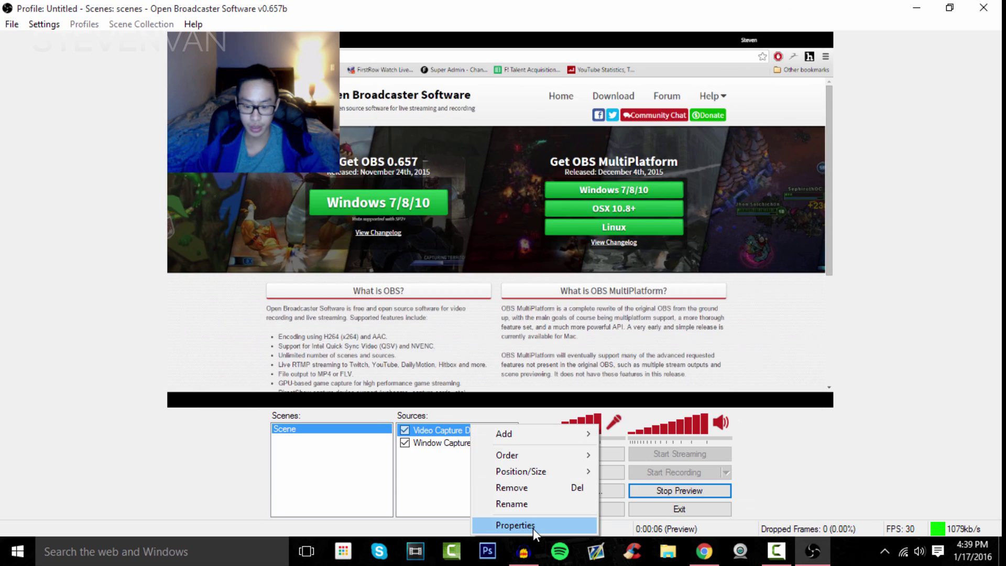
left_click(533, 527)
left_click(493, 208)
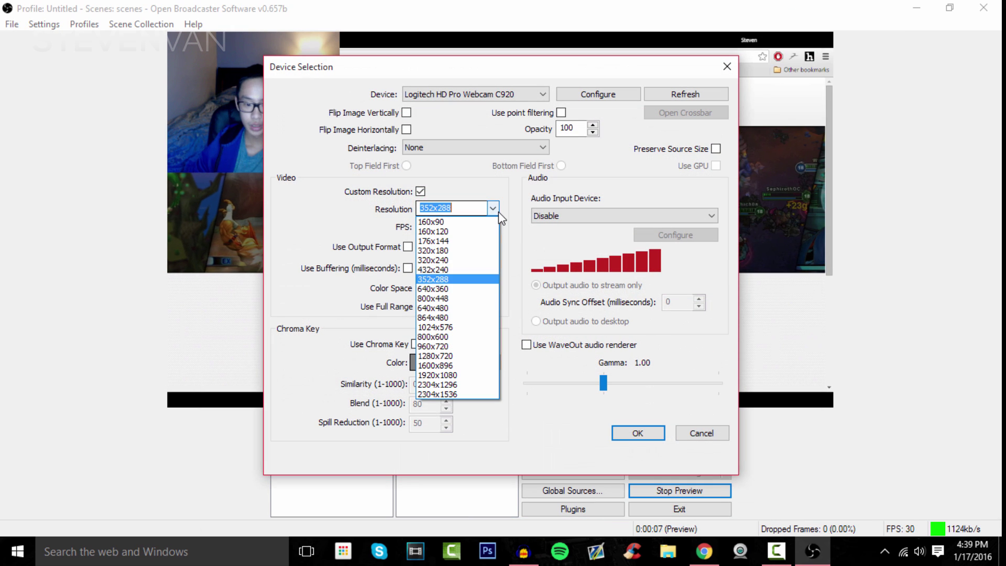
left_click(467, 278)
left_click(631, 432)
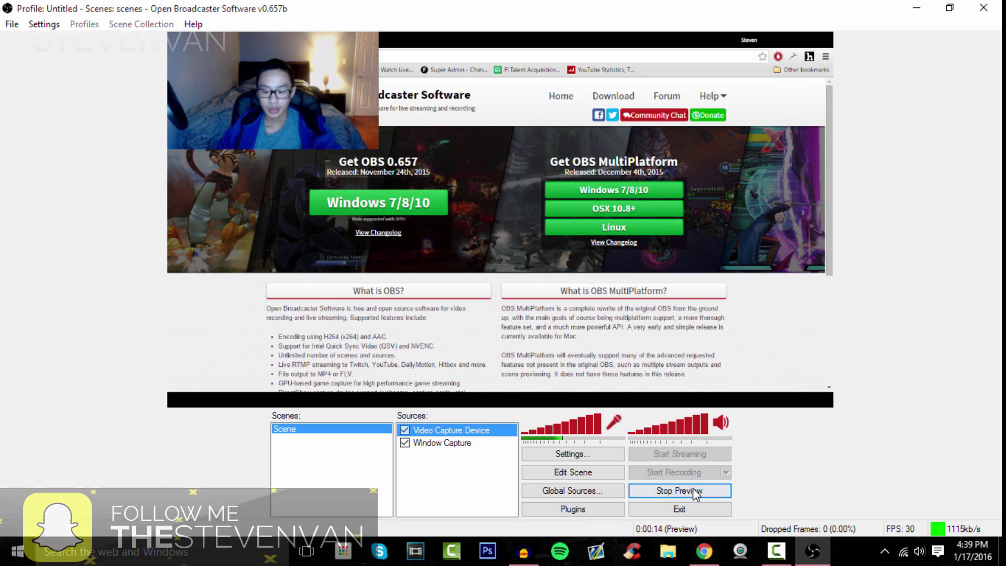
left_click(676, 491)
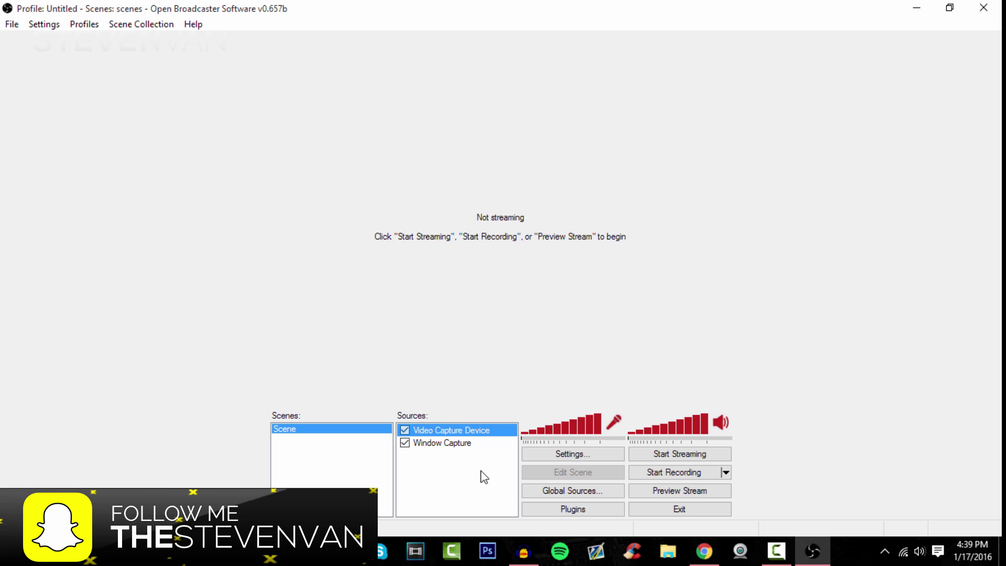
left_click(558, 455)
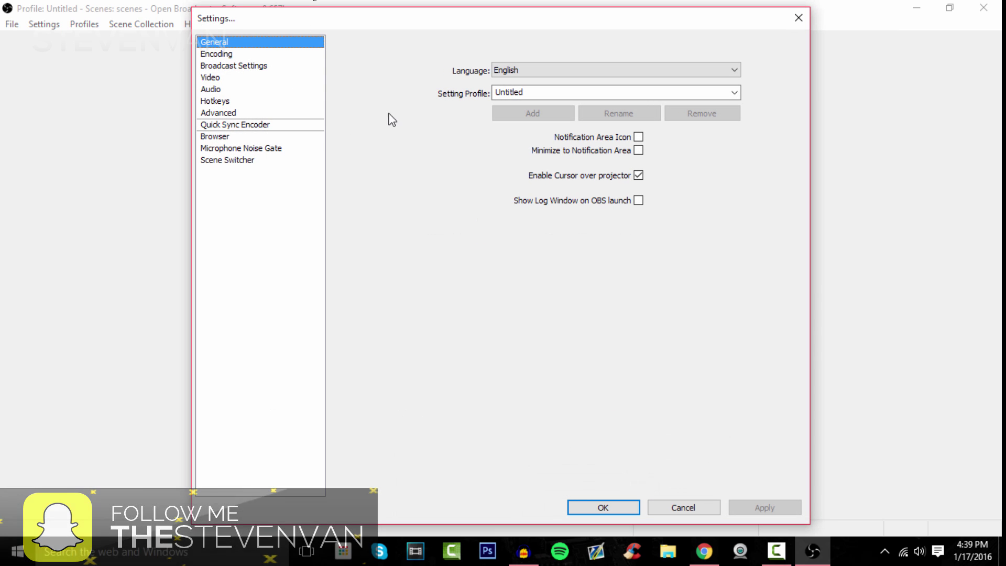
- Set the audio encoding codec to MP3 at bitrate 320 with stereo channels
left_click(272, 55)
left_click(518, 158)
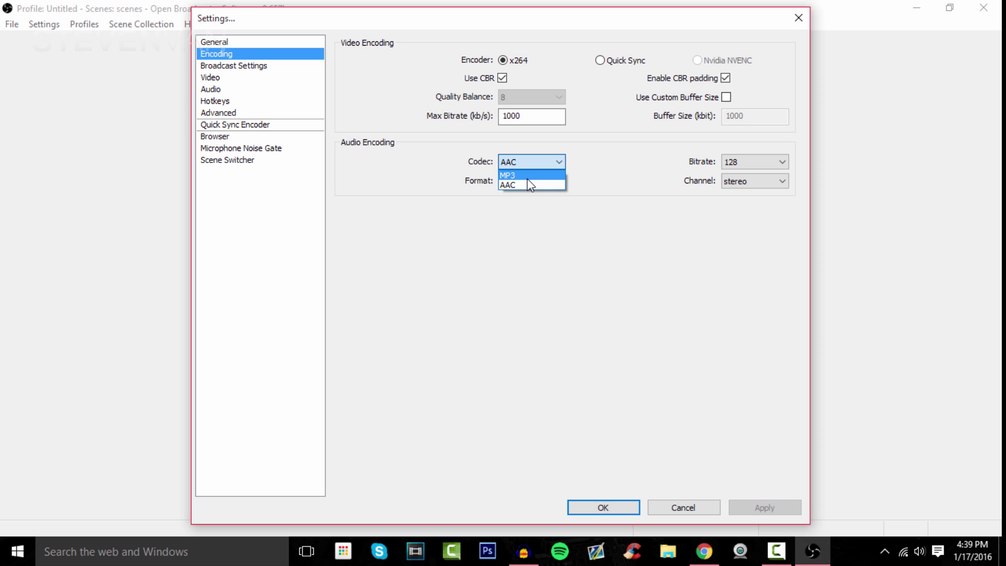
left_click(527, 178)
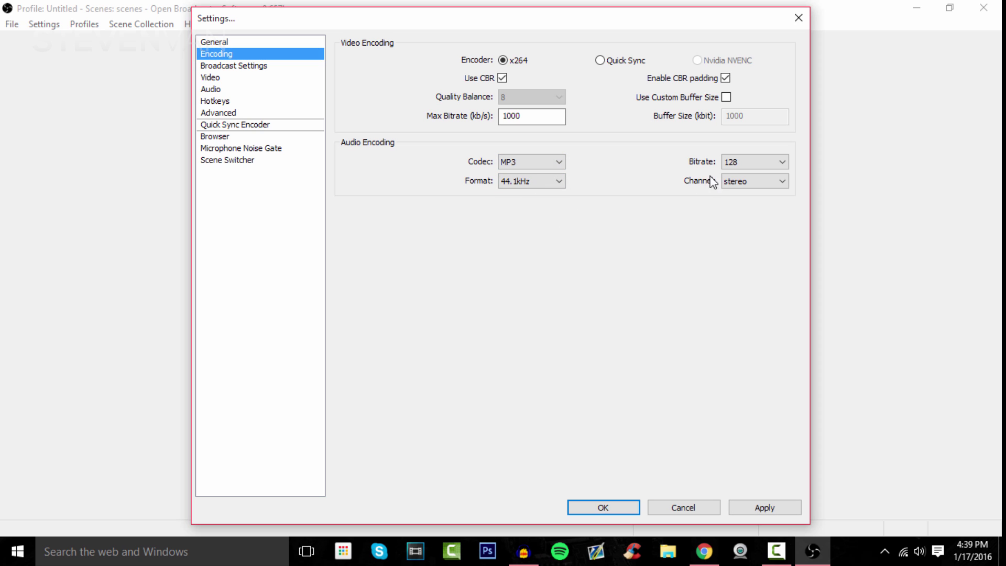
left_click(738, 162)
left_click(752, 267)
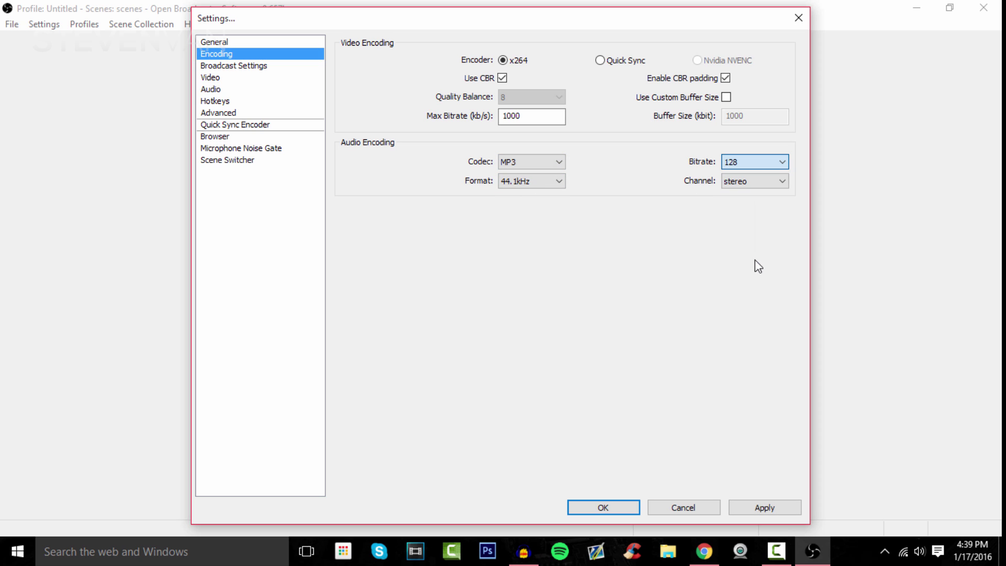
left_click(749, 187)
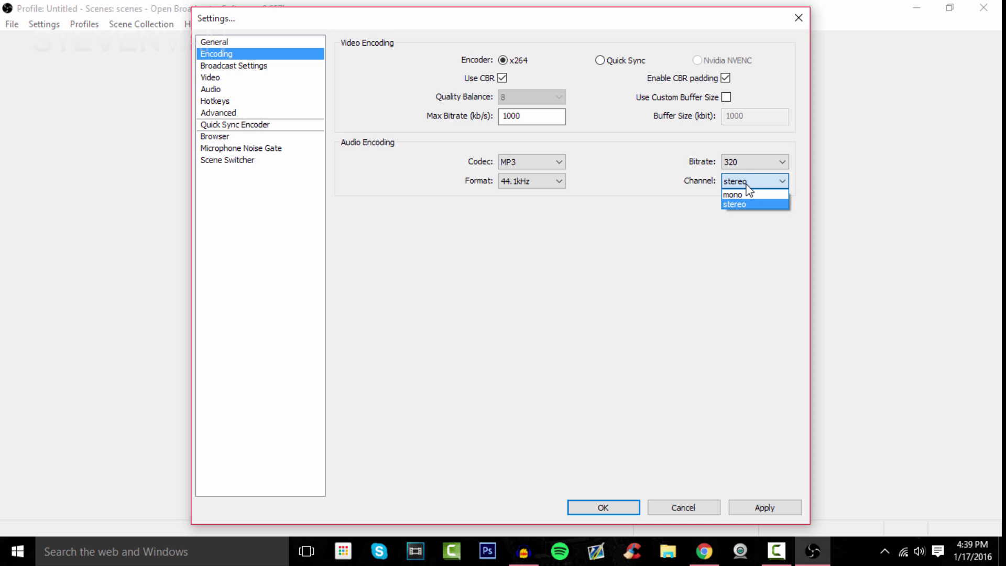
left_click(748, 184)
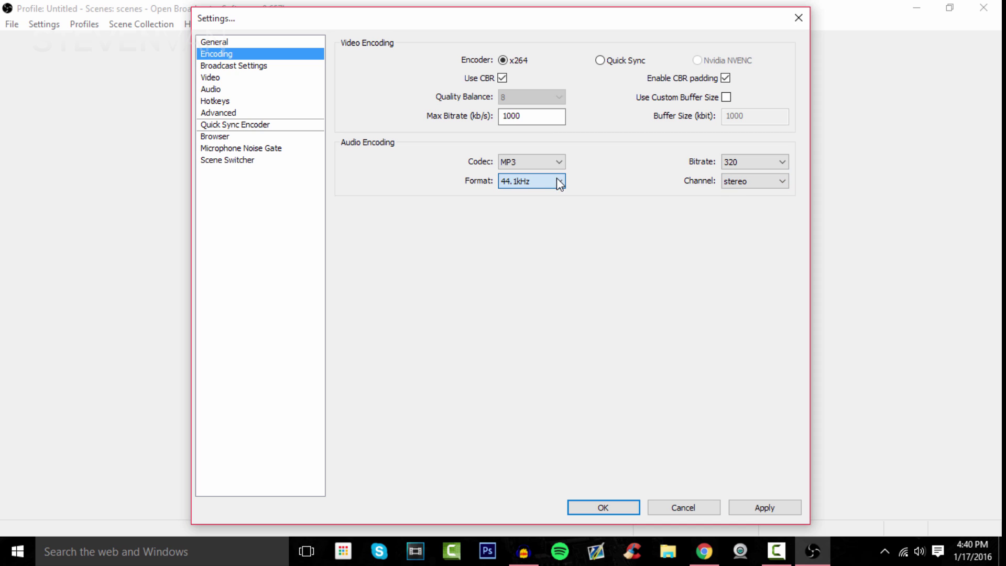
- Apply the encoding changes and set the broadcast mode to File Output Only
left_click(210, 65)
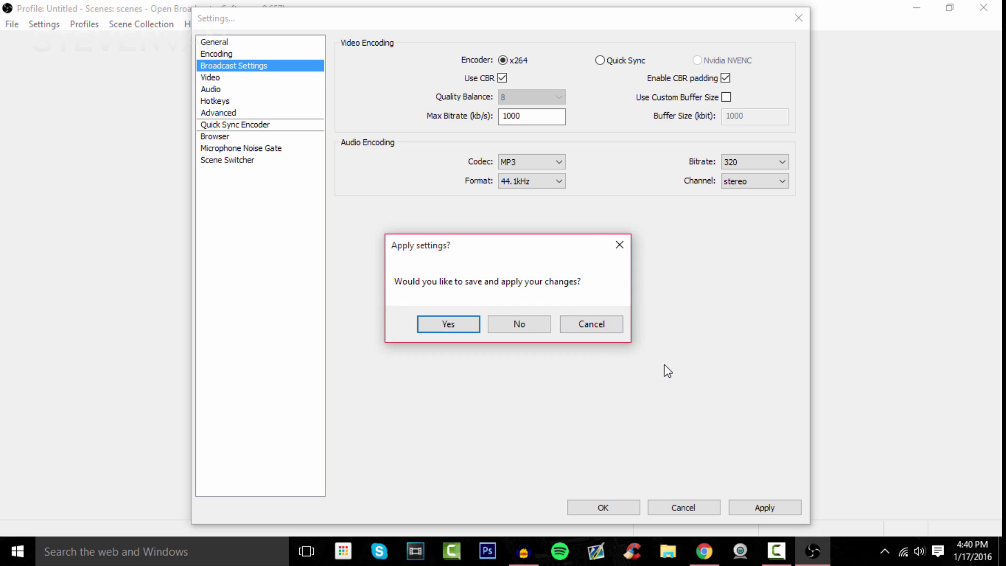
left_click(469, 326)
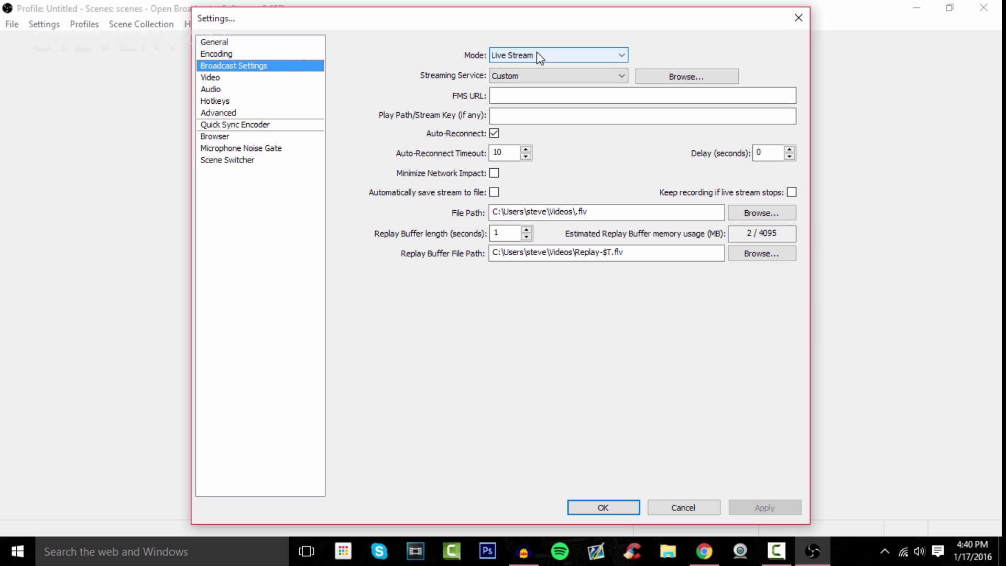
left_click(539, 56)
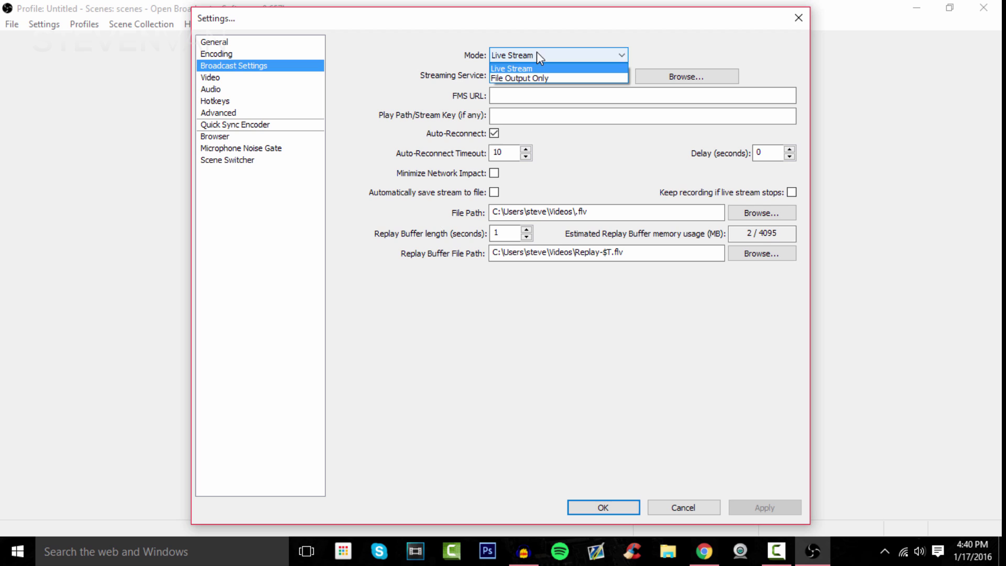
left_click(533, 76)
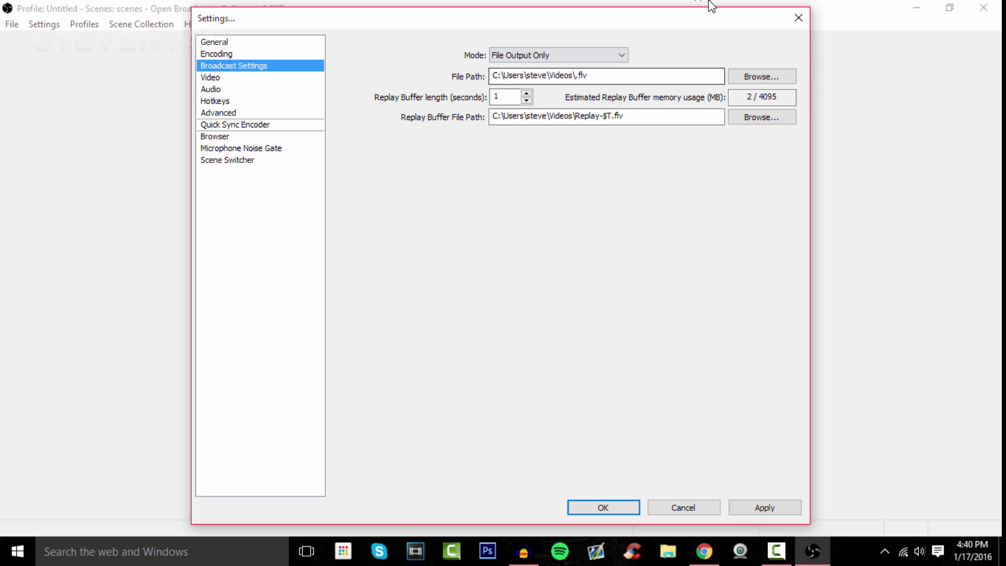
- Check the .mp4 recording and replay file paths, then apply the file output settings
left_click(618, 77)
double_click(583, 75)
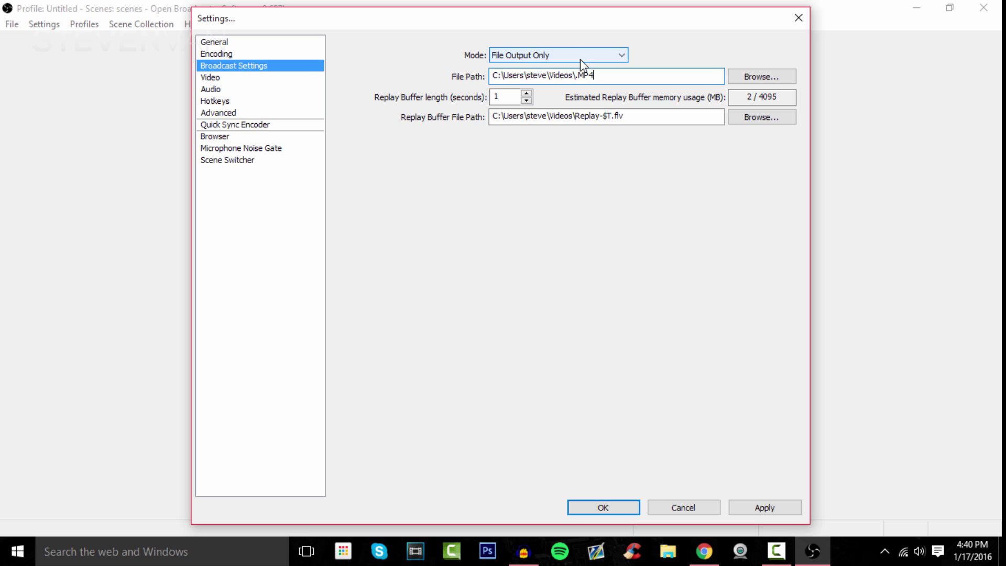
left_click(629, 113)
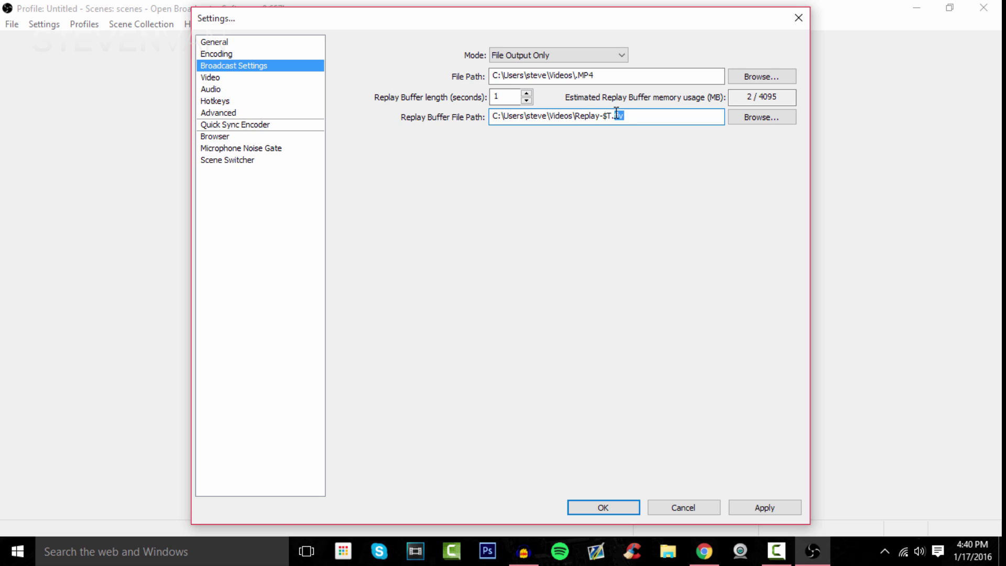
left_click(583, 74)
double_click(583, 73)
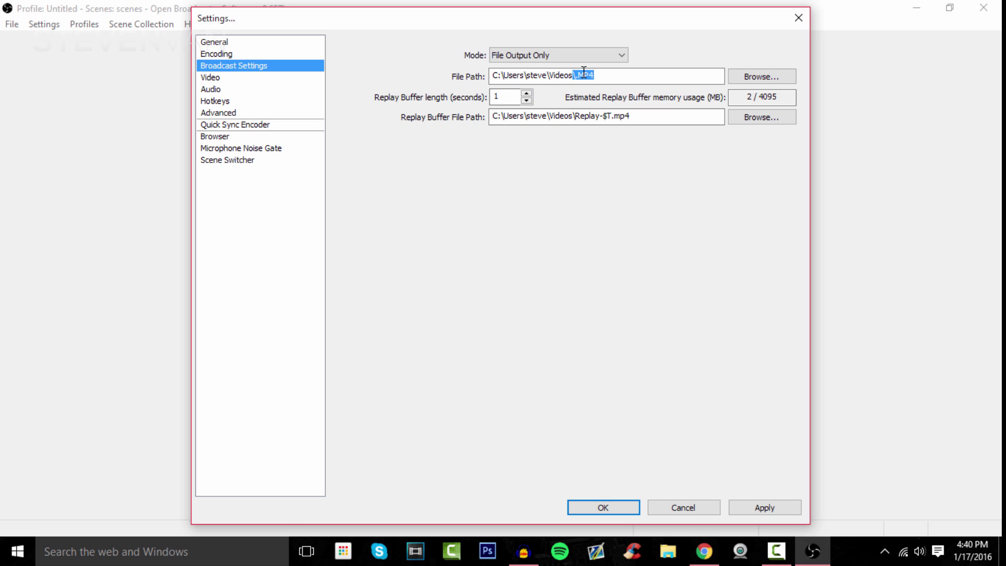
key("Right")
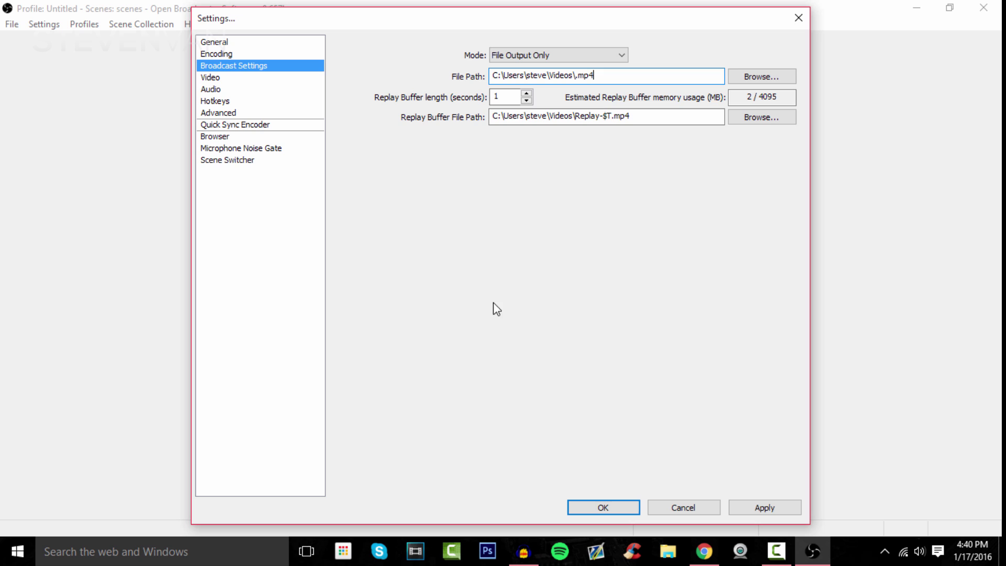
left_click(769, 509)
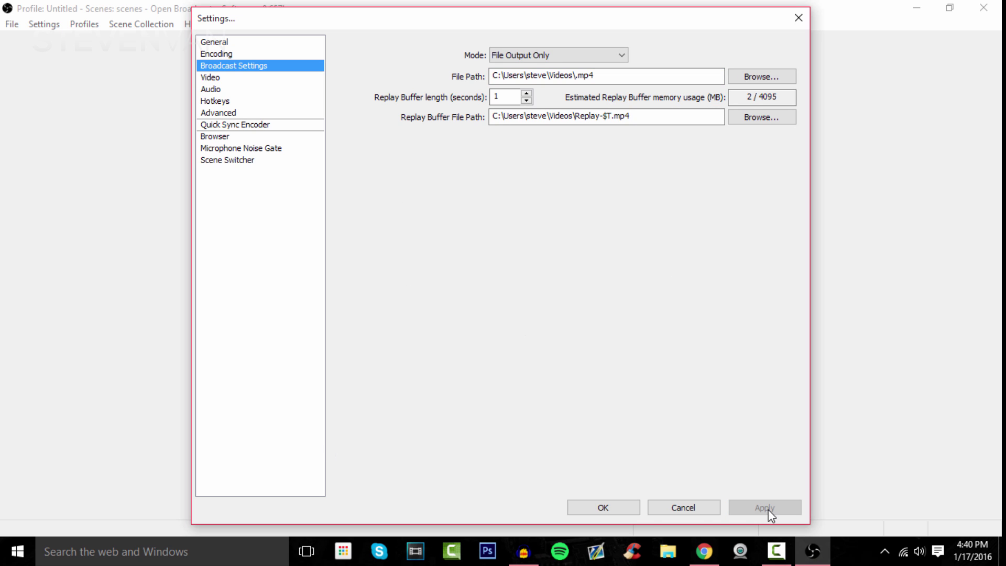
- Set the frame rate to 60 FPS, keeping custom 1360x768 with no downscale, and apply
left_click(241, 77)
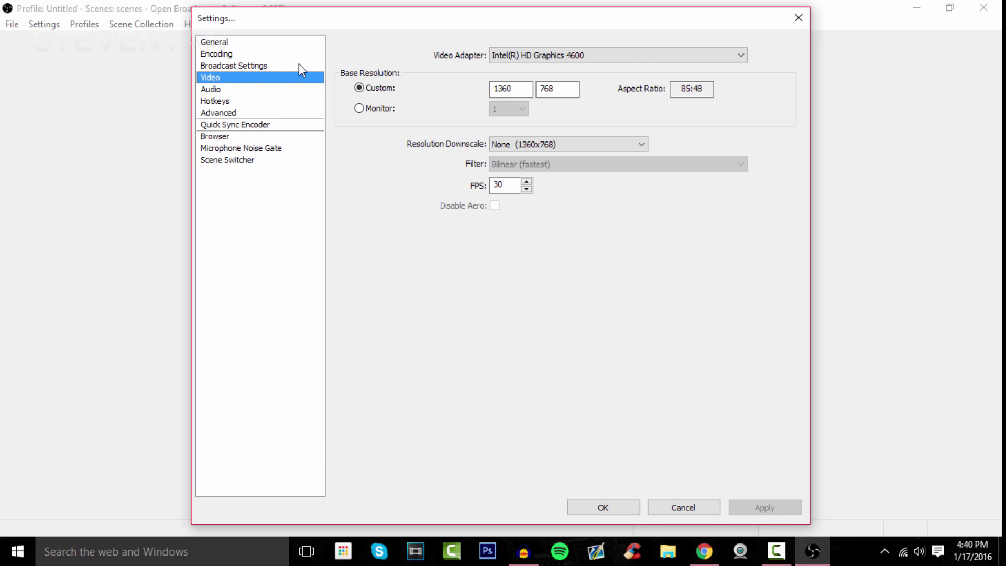
left_click(594, 58)
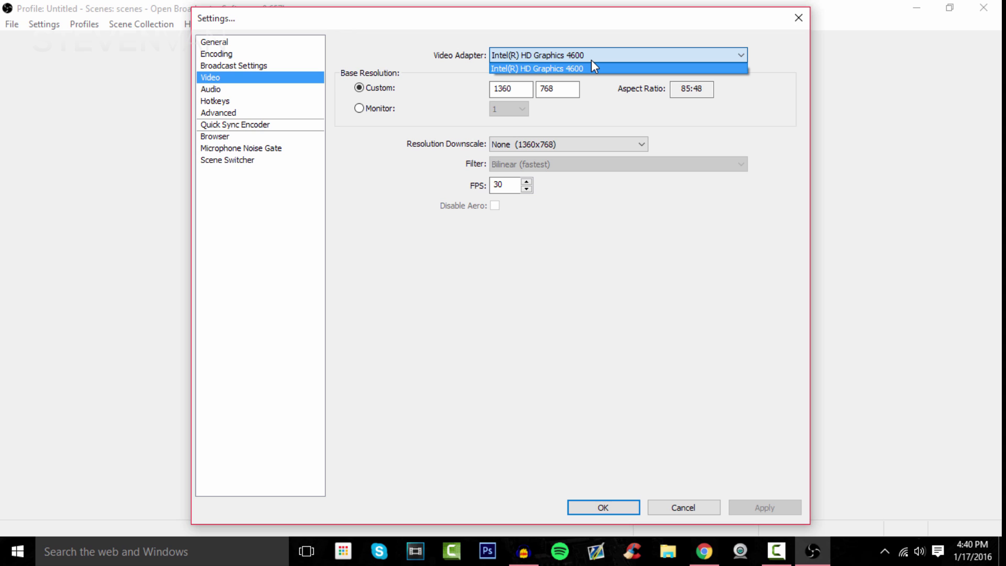
left_click(607, 111)
left_click(359, 108)
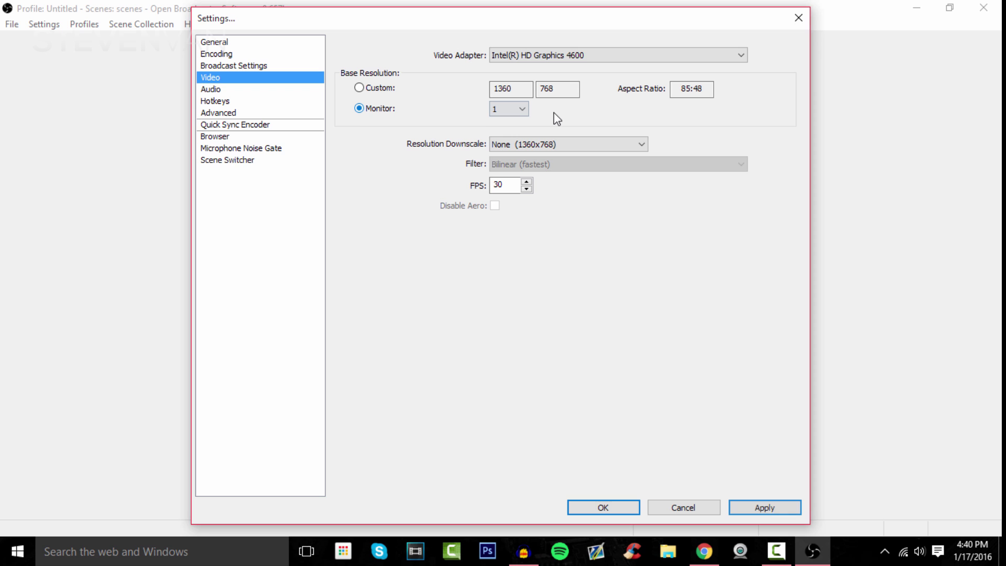
left_click(516, 110)
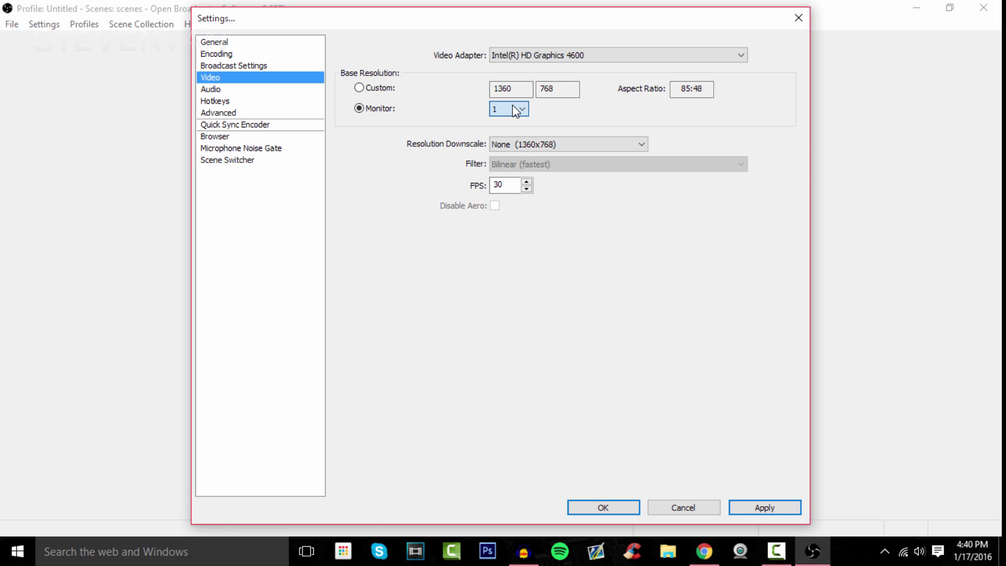
left_click(380, 88)
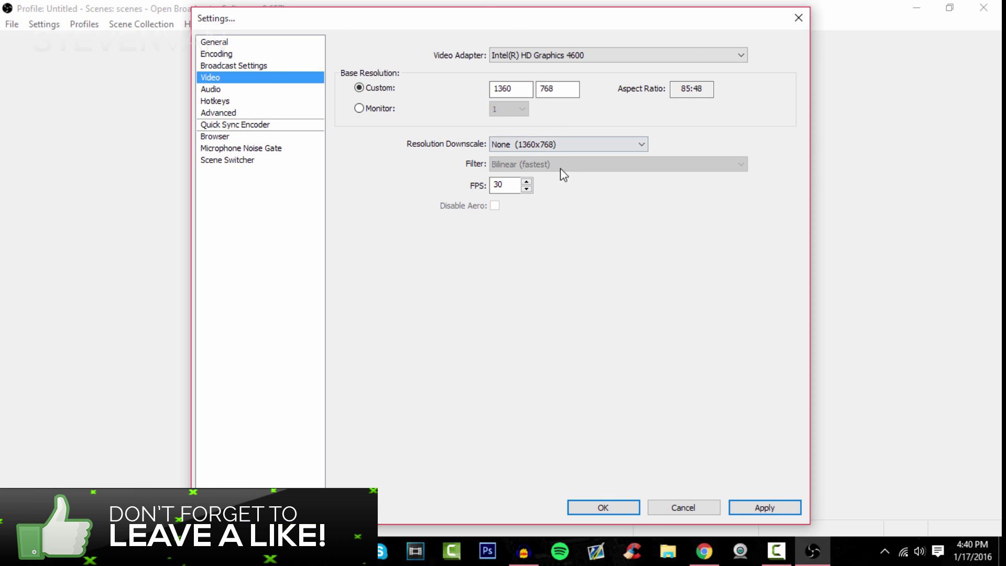
left_click(523, 151)
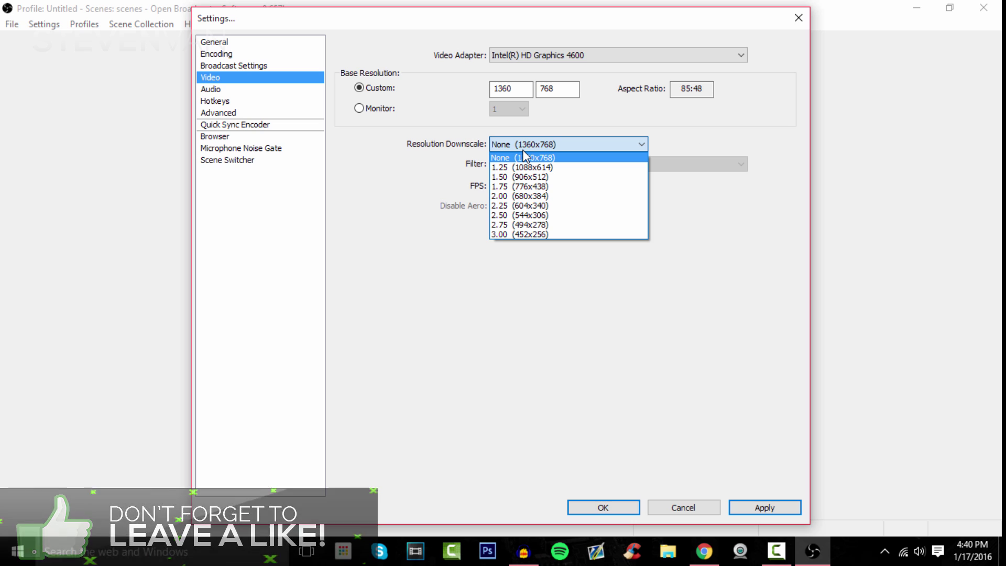
left_click(522, 150)
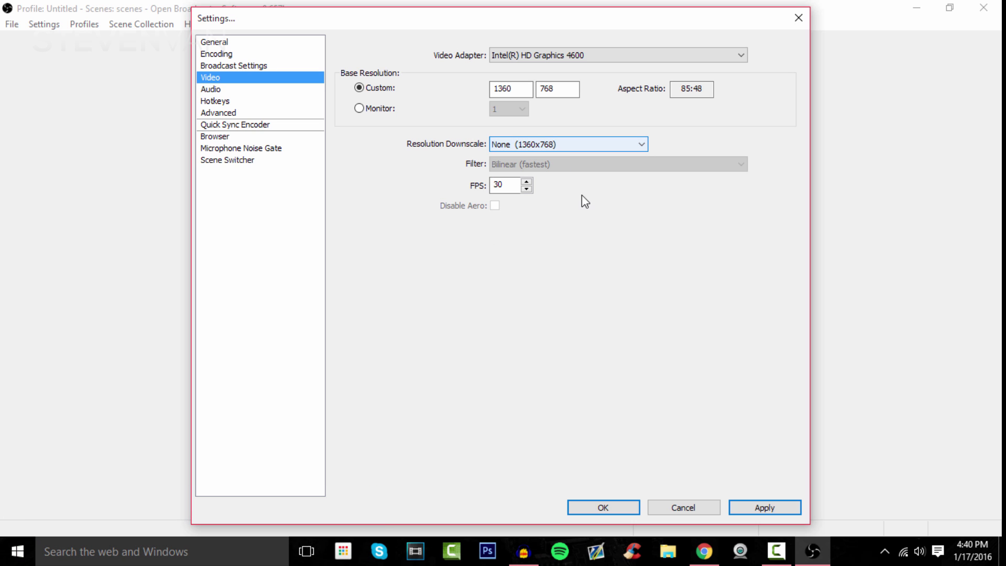
double_click(504, 186)
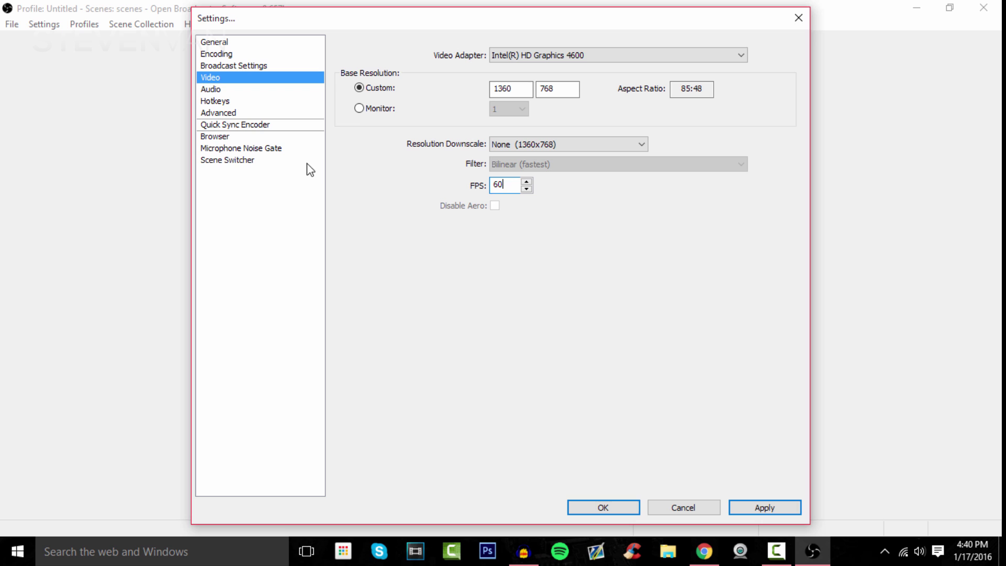
left_click(736, 504)
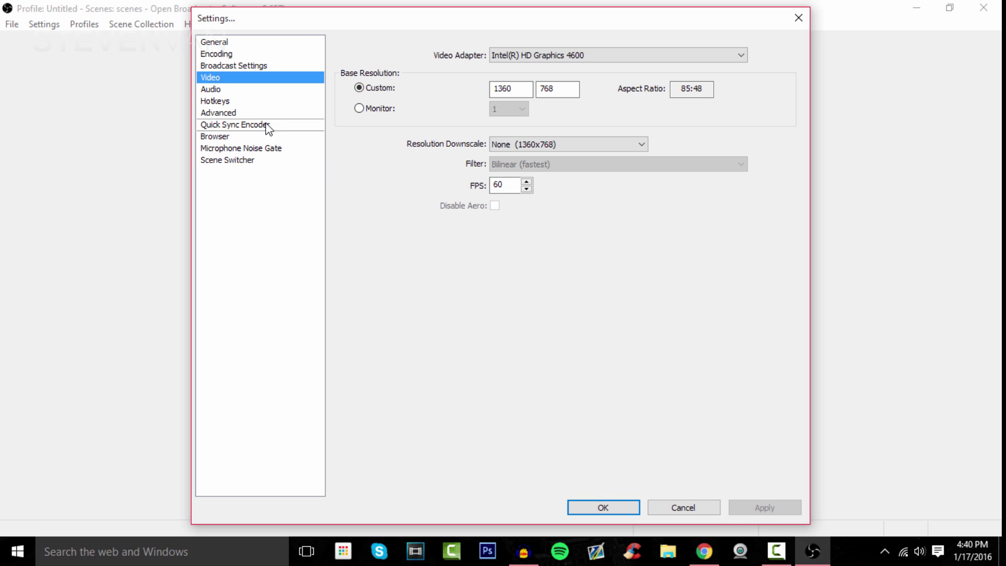
left_click(246, 90)
- Set desktop audio to Speakers (5- Yeti Stereo Microphone), keep the default microphone, and apply
left_click(511, 55)
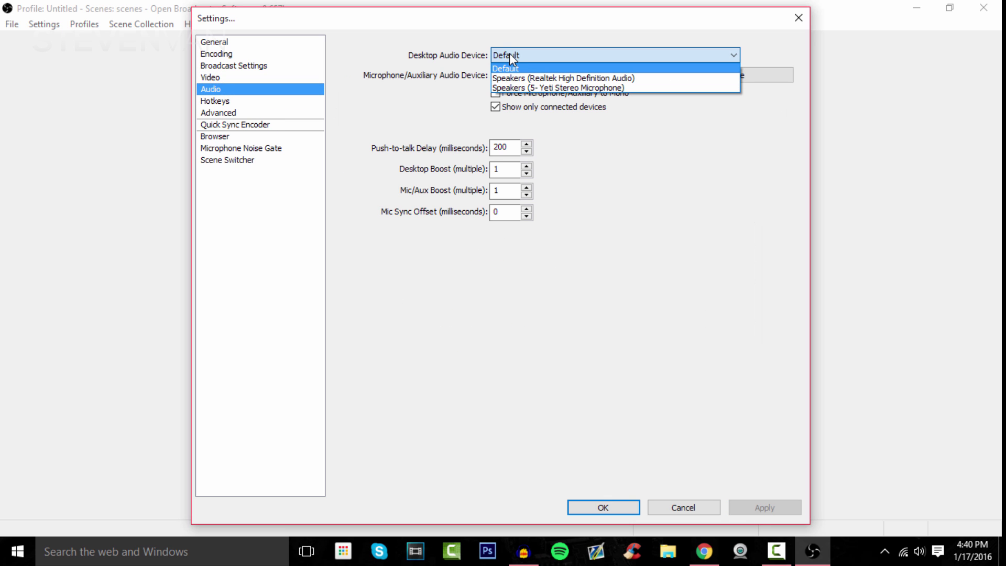
left_click(540, 87)
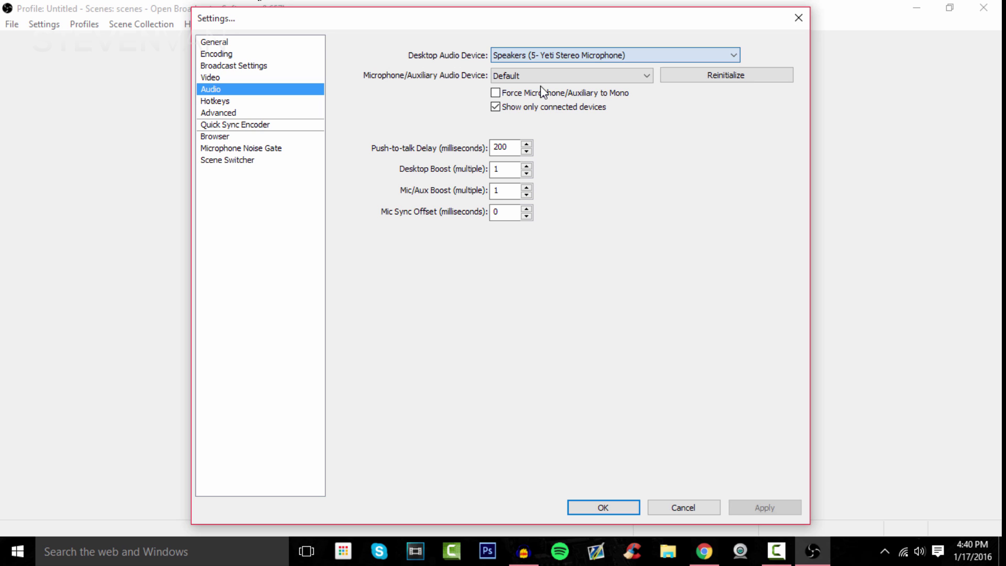
left_click(617, 79)
left_click(616, 82)
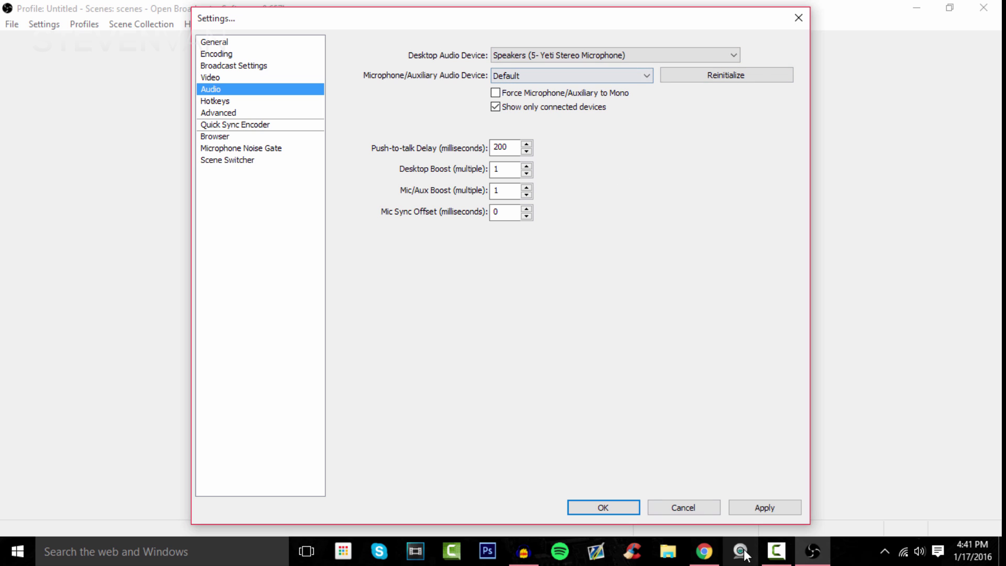
left_click(751, 505)
- Review the Hotkeys and Noise Gate settings, then close Settings with OK
left_click(237, 102)
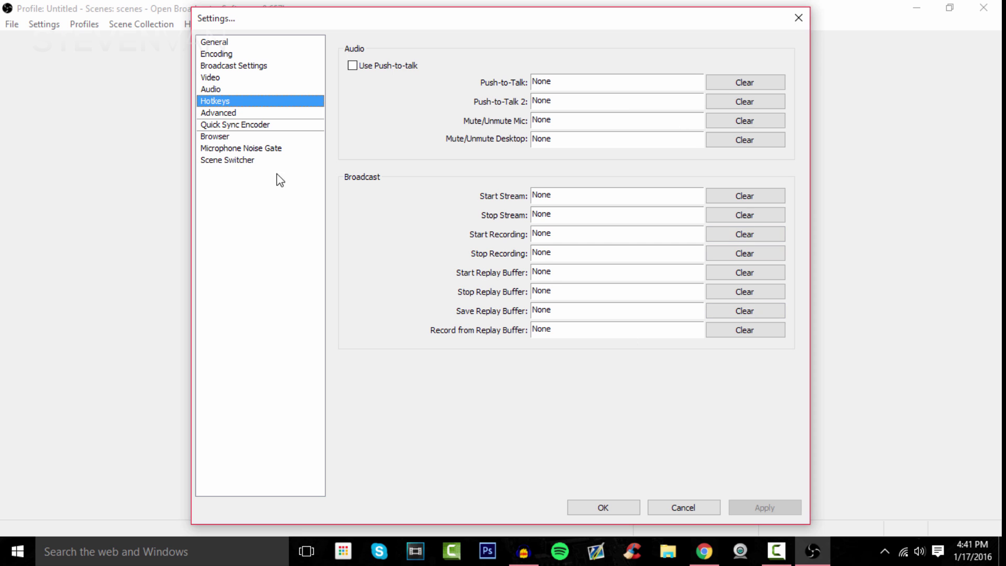
left_click(270, 148)
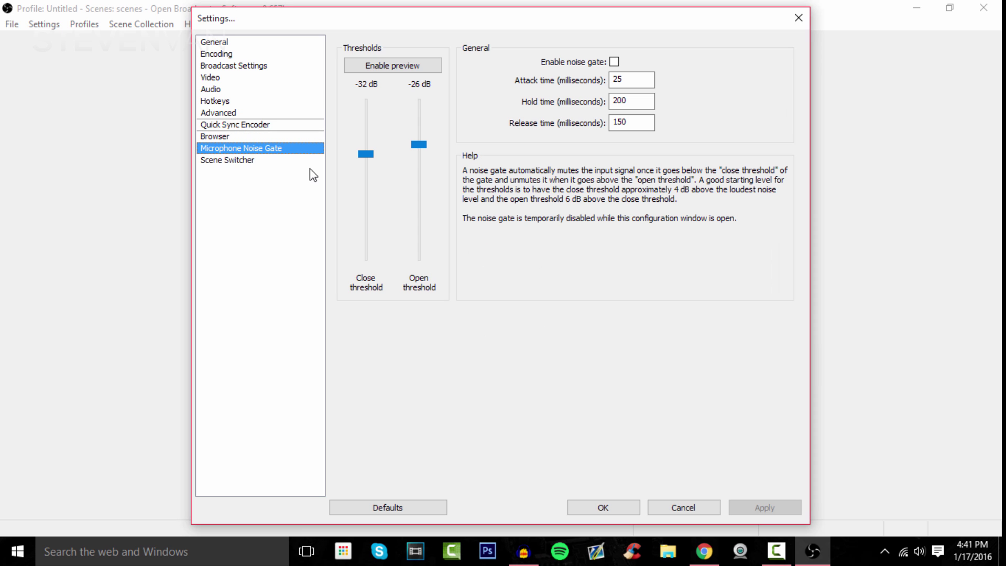
left_click(627, 508)
- Add a new Game Capture source, accepting its default name
right_click(490, 481)
mouse_move(523, 493)
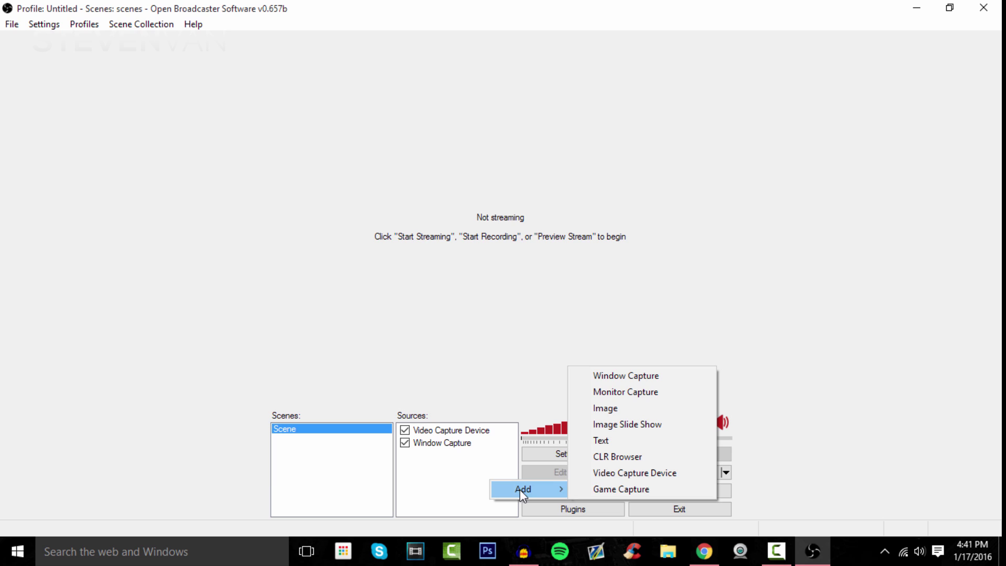
left_click(608, 490)
left_click(537, 295)
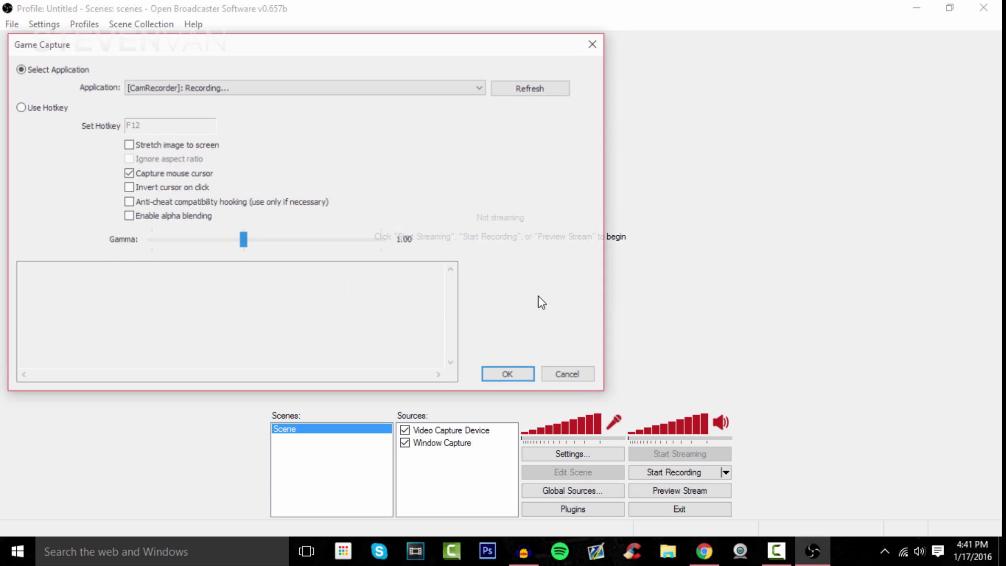
- Browse the Application list of capturable windows without changing it, then cancel the settings
left_click(149, 88)
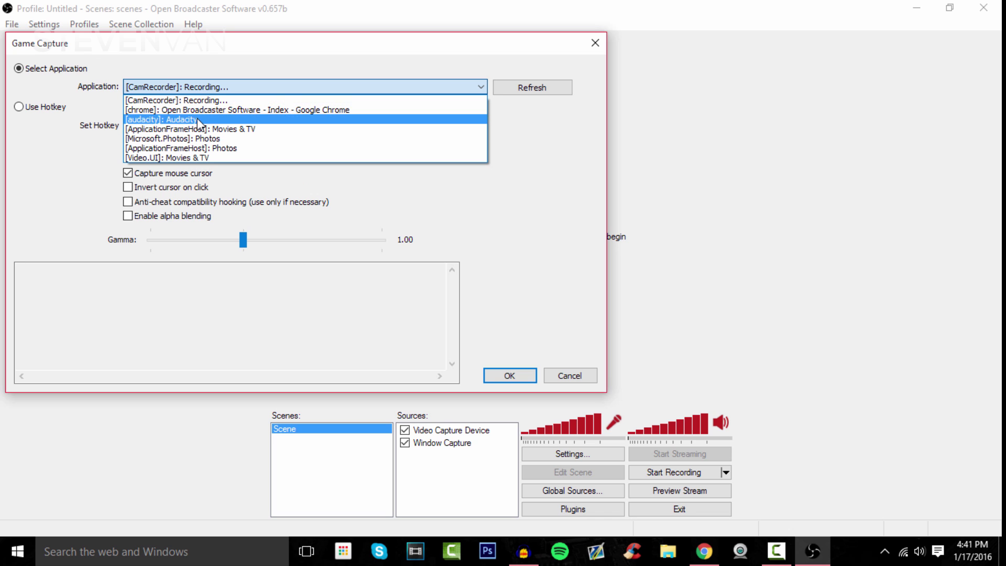
left_click(262, 85)
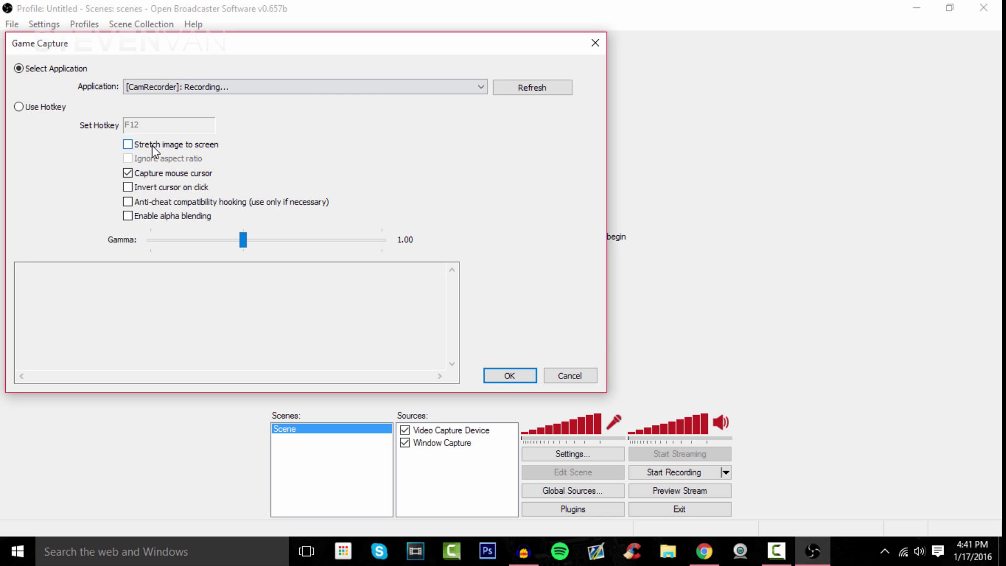
left_click(579, 377)
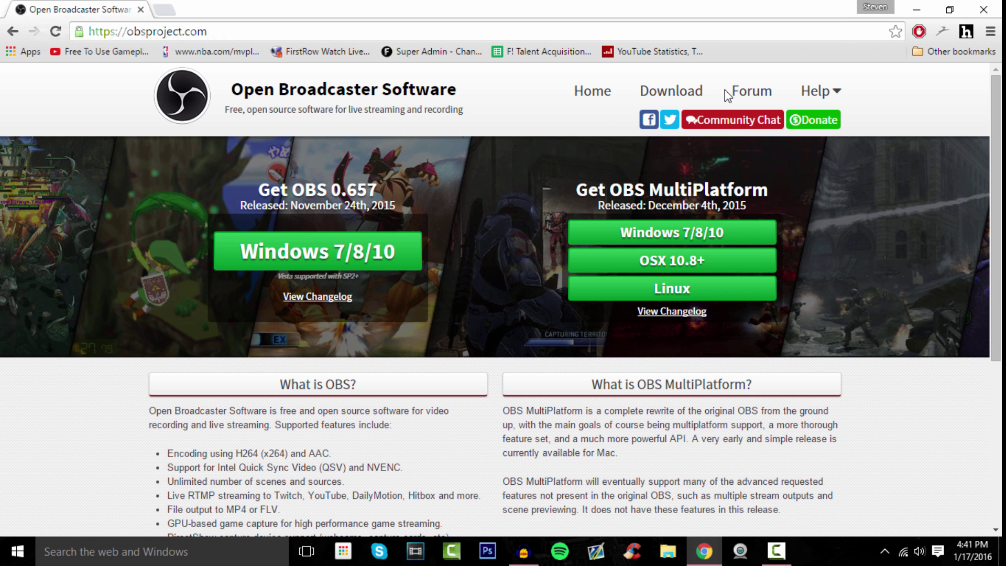
scroll(849, 422, "down", 4)
scroll(847, 416, "up", 4)
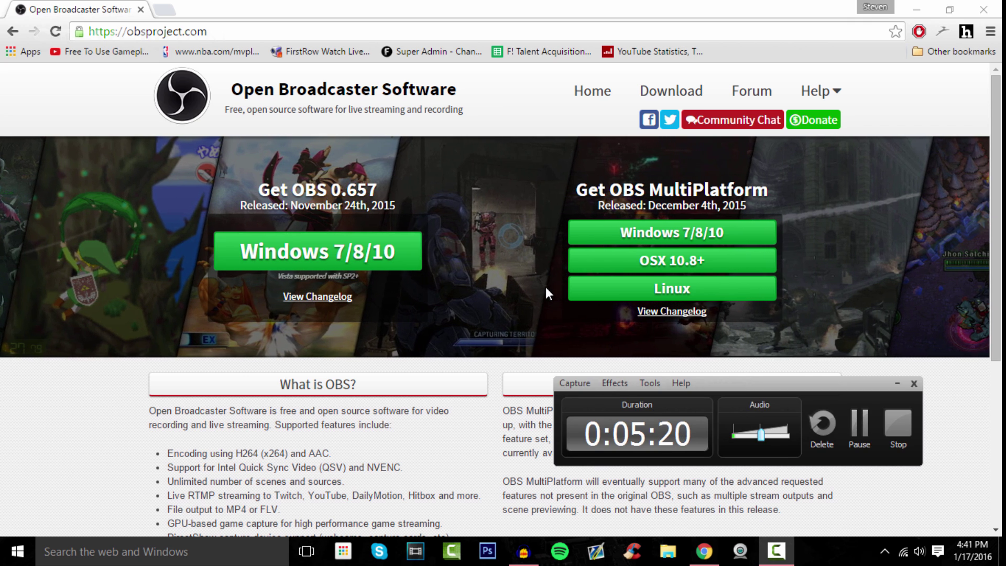
left_click(914, 383)
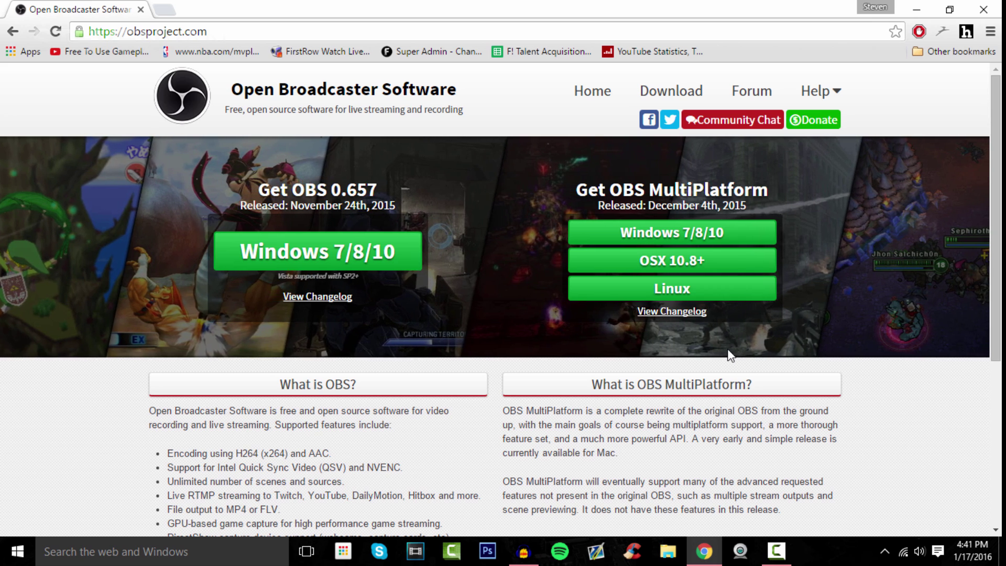
scroll(729, 355, "down", 5)
scroll(495, 299, "up", 5)
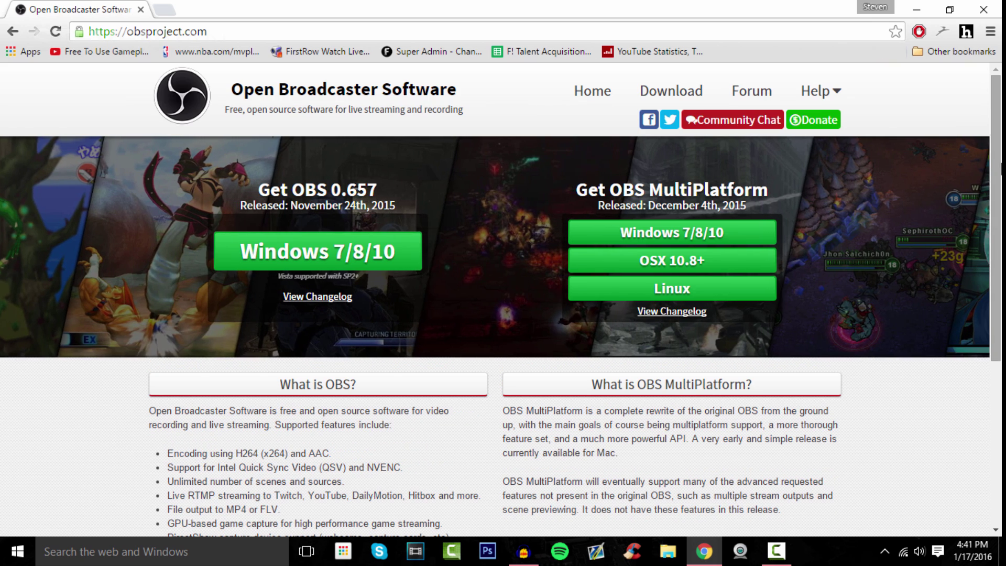